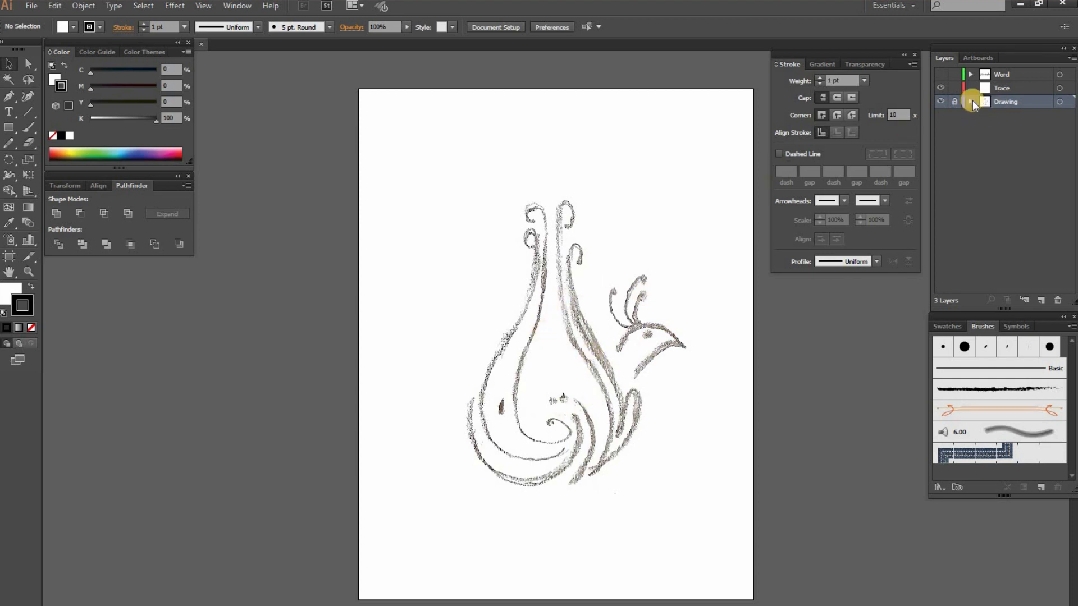
Make the Trace layer active and set the fill to none, leaving the stroke as the active color
click(1019, 89)
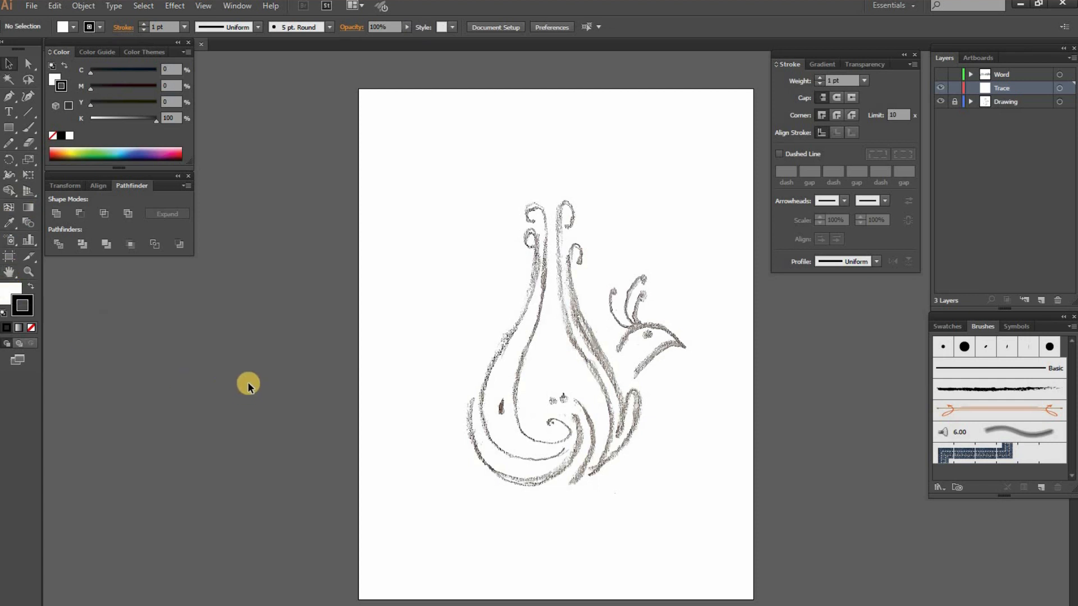
key(x)
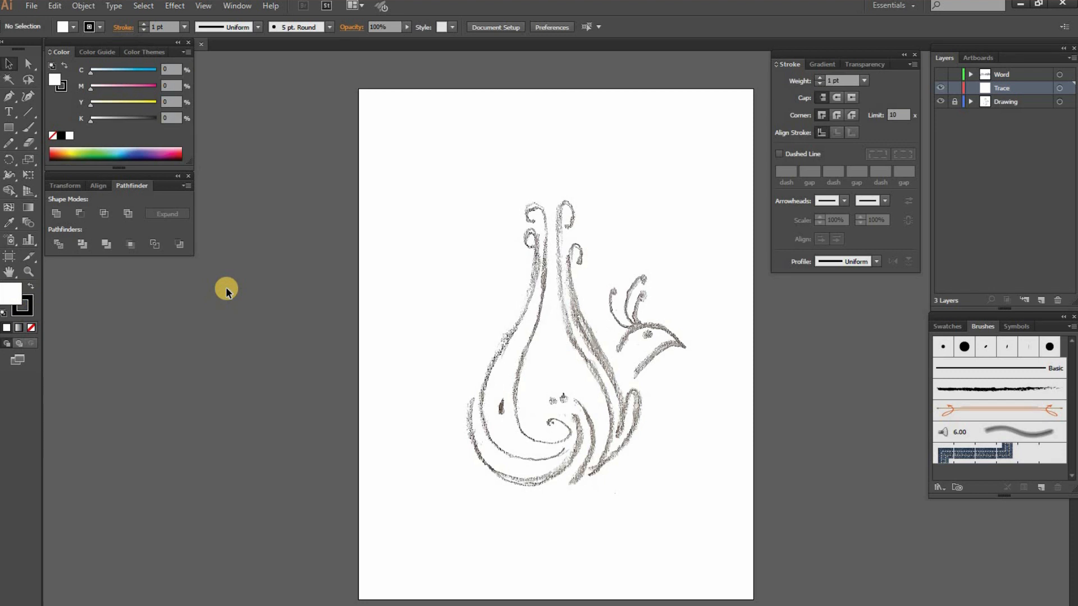
key(slash)
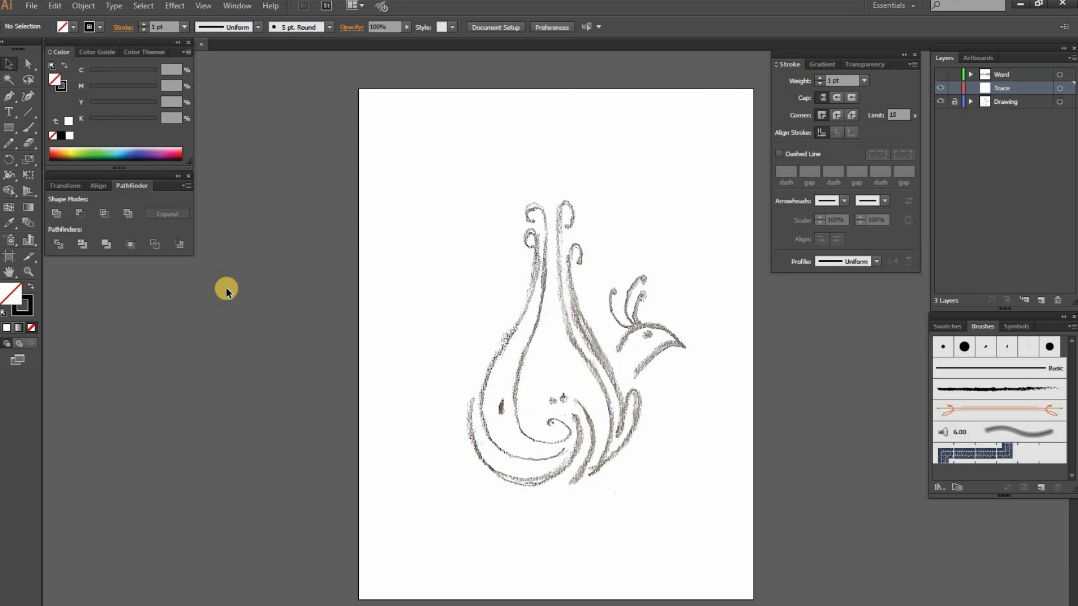
key(x)
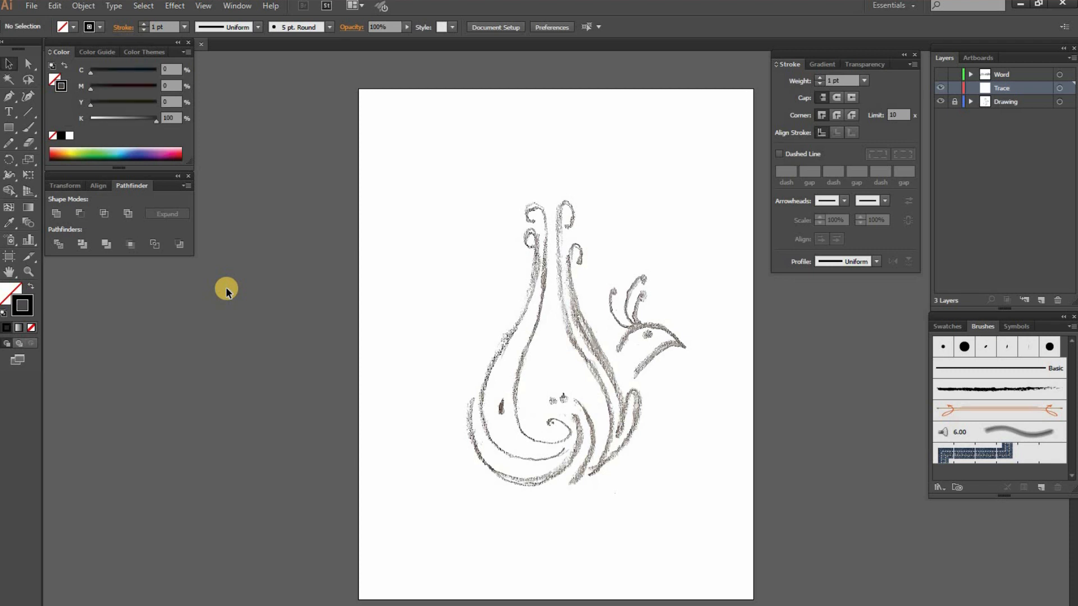
Change the stroke color to a bright magenta pink for tracing
double_click(22, 305)
drag(563, 158, 538, 134)
click(676, 150)
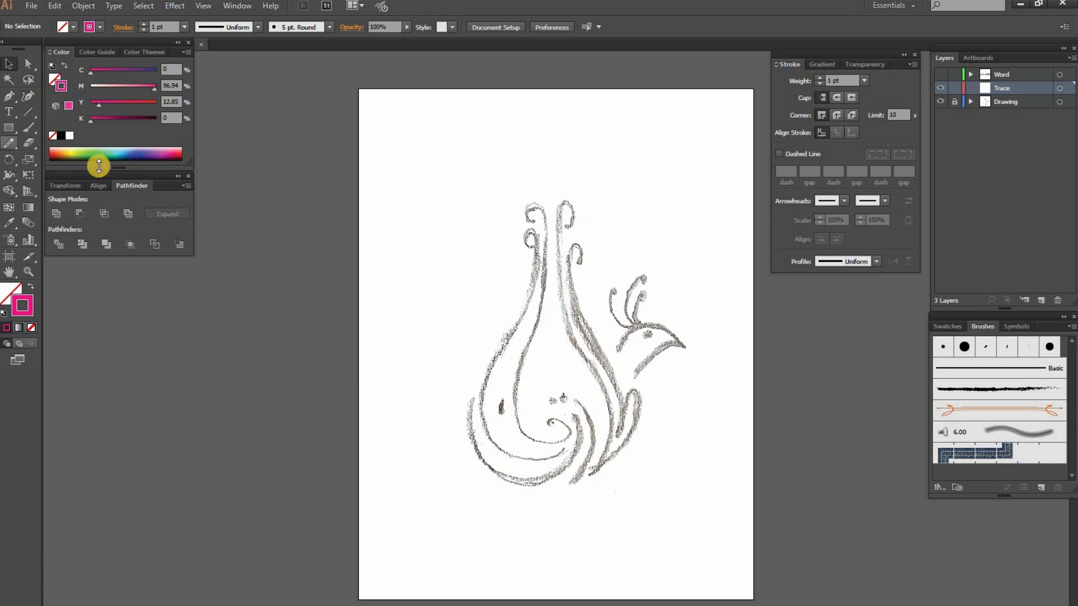
Trace the sketch's lower right curl with the Pen tool and continue down the outer line of the right plume
key(p)
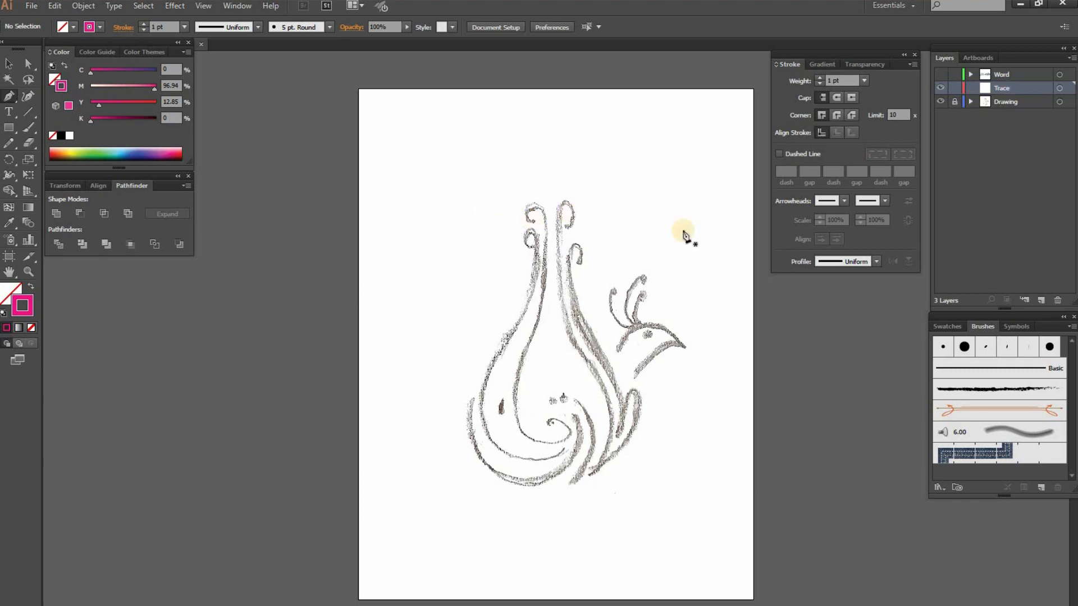
drag(581, 258, 552, 264)
ctrl+click(550, 249)
ctrl+click(568, 287)
drag(566, 363, 546, 247)
ctrl+click(539, 283)
mouse_move(555, 333)
mouse_down()
mouse_move(462, 209)
mouse_move(448, 149)
mouse_up()
drag(438, 235, 438, 169)
drag(409, 195, 404, 241)
Continue the path around the leaf-shaped loop to the pointed base, and start back up the right plume's inner line
key(ctrl+minus)
drag(491, 246, 527, 298)
drag(560, 440, 537, 556)
click(560, 440)
drag(587, 352, 612, 358)
drag(502, 522, 443, 548)
drag(532, 352, 494, 235)
drag(526, 174, 535, 340)
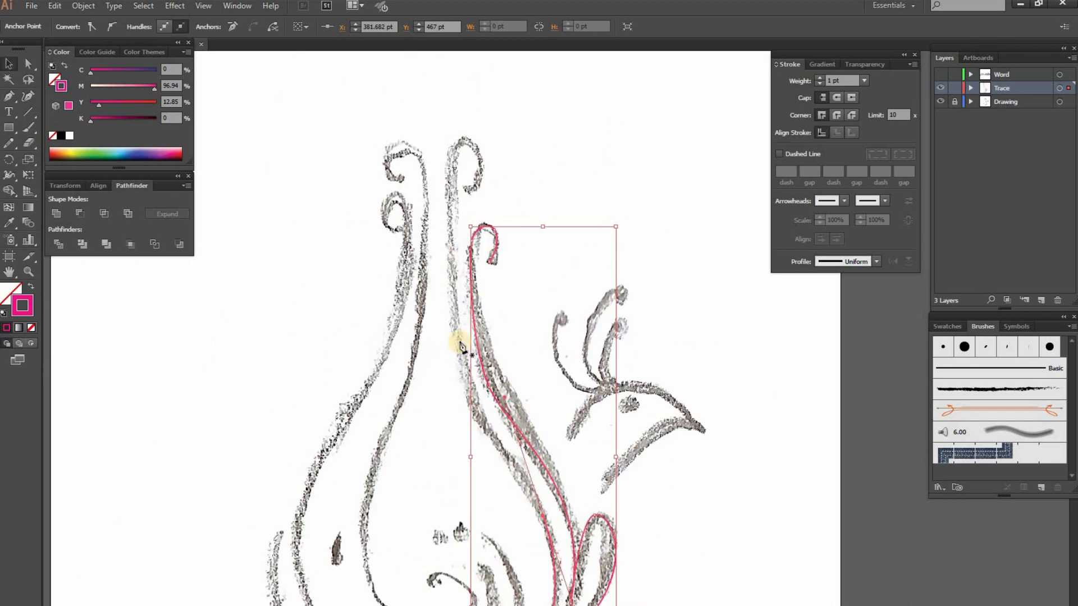
Extend the right plume's inner line upward to the tall upper right curl of the sketch
ctrl+click(462, 347)
click(545, 518)
drag(546, 519, 555, 328)
drag(535, 293, 459, 399)
drag(456, 299, 455, 229)
key(ctrl+plus)
drag(577, 287, 597, 284)
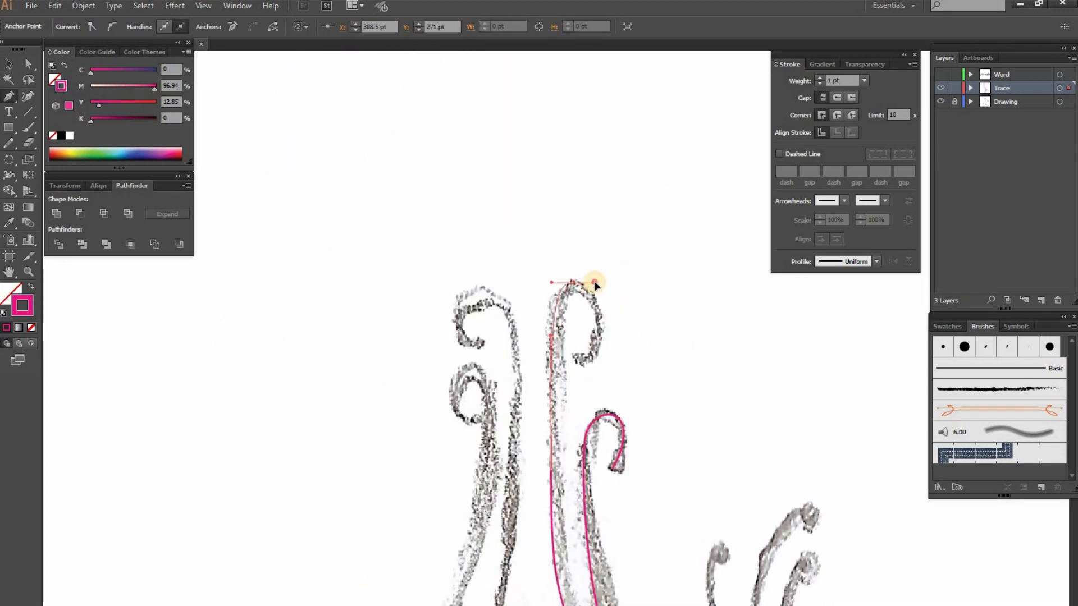
Trace the short curved tail stroke next to the pointed base as a separate path
drag(590, 561, 457, 233)
drag(460, 392, 539, 160)
click(548, 234)
drag(539, 485, 412, 587)
Trace the small curl beside the short stroke and sweep the path around the body's bottom to its outer left tip
mouse_move(542, 291)
mouse_down()
mouse_move(532, 291)
mouse_move(556, 282)
mouse_up()
drag(563, 328, 566, 376)
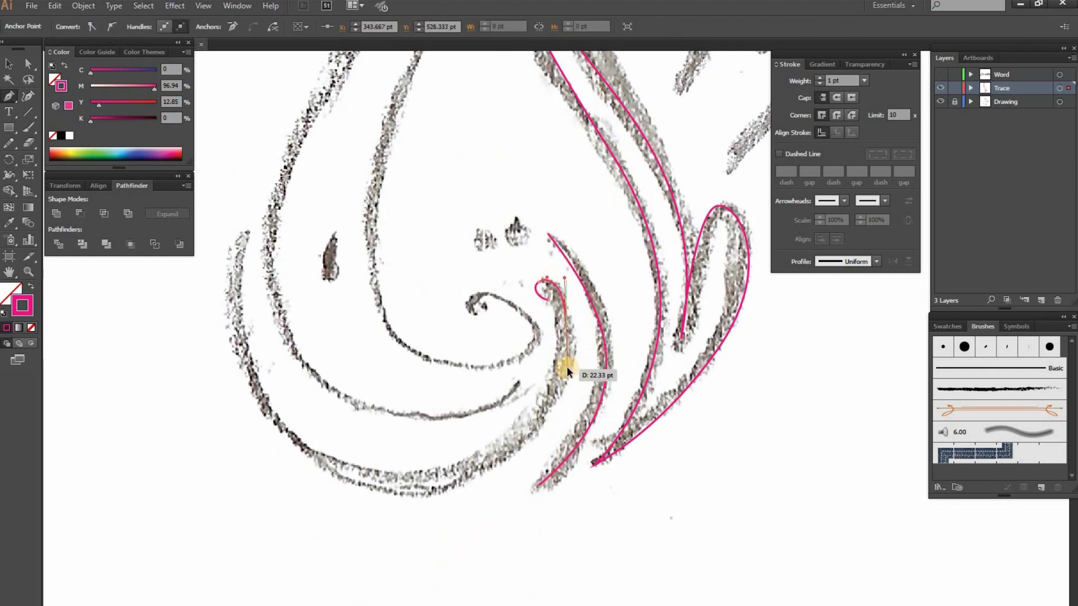
drag(465, 449, 571, 313)
drag(517, 349, 385, 361)
drag(510, 423, 589, 601)
drag(428, 276, 443, 224)
Trace the left plume's outer line from the inner belly tip up to the lower left curl
drag(572, 500, 544, 526)
drag(329, 435, 246, 282)
key(ctrl+minus)
key(ctrl+minus)
drag(429, 326, 443, 286)
key(ctrl+plus)
key(ctrl+plus)
drag(449, 273, 431, 272)
click(456, 325)
Trace the left plume's inner line from the upper left curl down to the spiral in the belly, then deselect it
click(460, 212)
drag(425, 180, 423, 157)
drag(464, 152, 481, 171)
key(ctrl+minus)
drag(480, 483, 556, 283)
drag(514, 387, 533, 488)
key(ctrl+z)
drag(564, 252, 550, 289)
drag(514, 414, 529, 499)
drag(627, 477, 632, 461)
mouse_move(581, 447)
mouse_down()
mouse_move(572, 452)
mouse_move(595, 461)
mouse_up()
key(ctrl+plus)
key(ctrl+plus)
click(589, 333)
key(ctrl+shift+a)
Trace the bird's head from the throat line to the beak tip and back over the crown to the nape
key(ctrl+minus)
drag(752, 216, 529, 359)
click(463, 417)
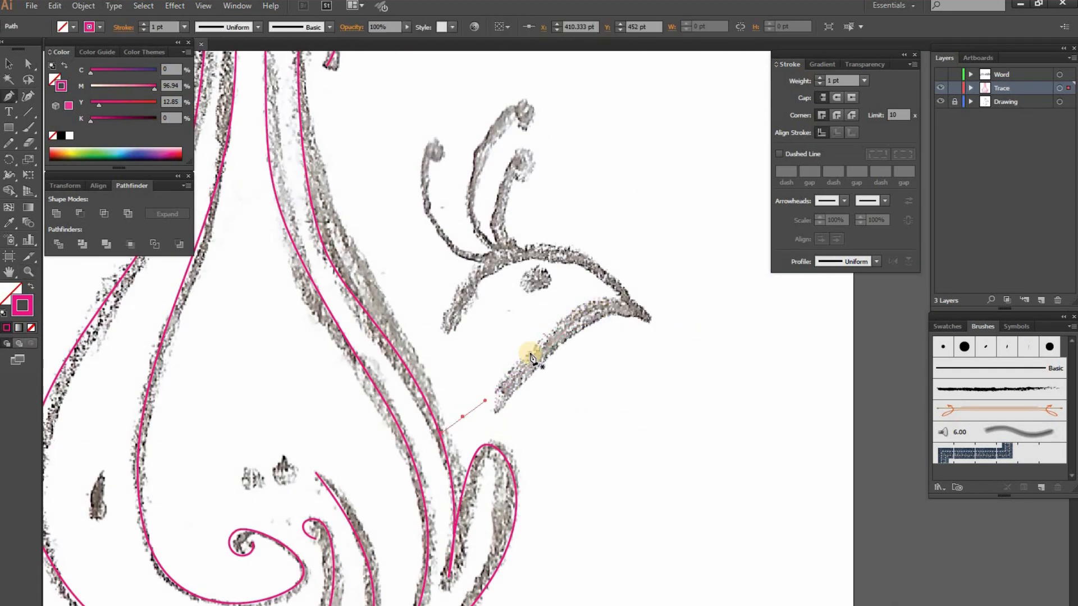
click(651, 317)
mouse_move(564, 246)
mouse_down()
mouse_move(476, 282)
mouse_move(512, 247)
mouse_up()
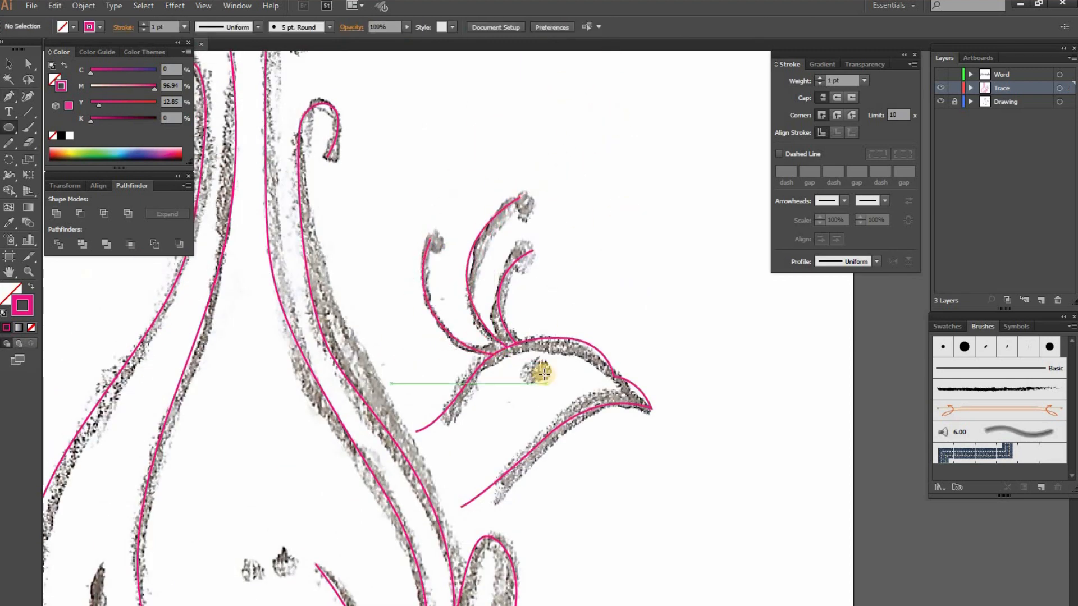
Trace the three crest feathers and draw the bird's eye as an ellipse with pointed ends
drag(523, 362, 558, 379)
key(shift+c)
click(557, 371)
key(ctrl+shift+a)
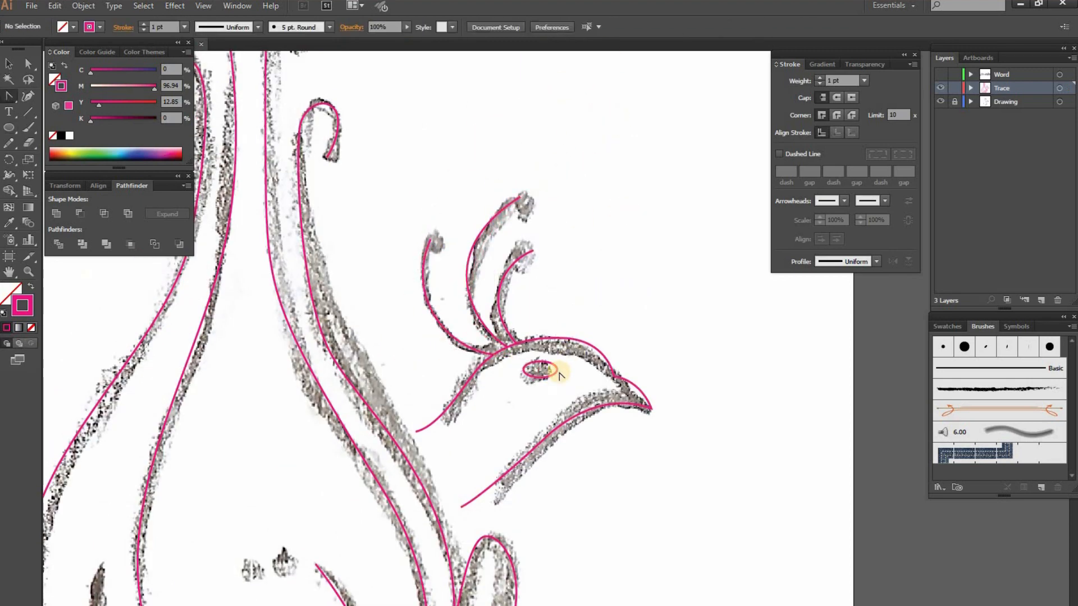
Show the artwork in outline view and adjust the lower anchor's handle on the left plume's outer line to smooth the curve
key(ctrl+minus)
drag(368, 486, 472, 435)
drag(505, 505, 521, 464)
drag(481, 395, 522, 464)
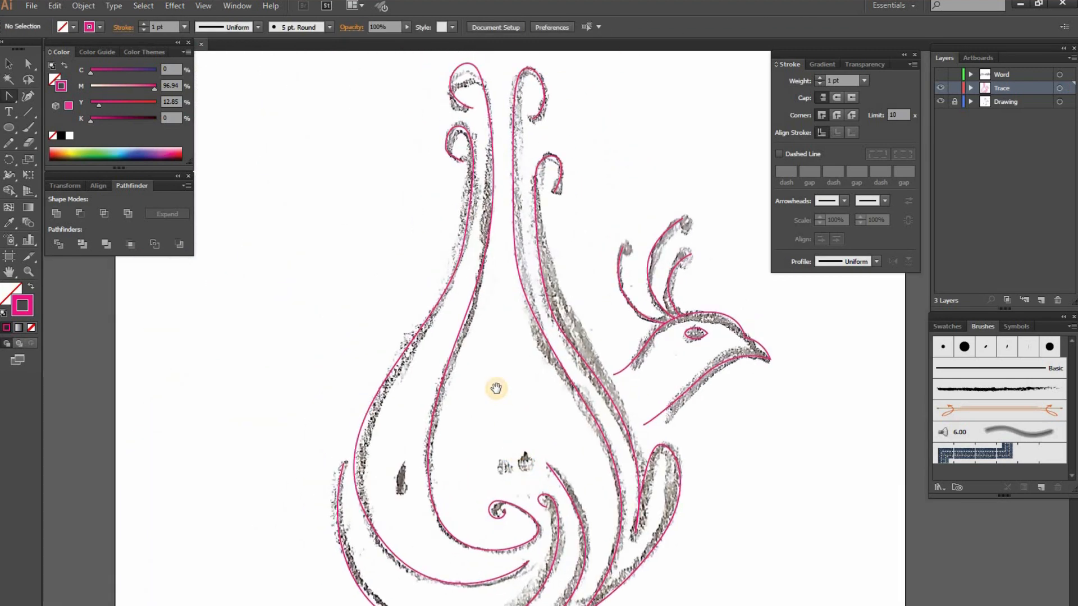
key(ctrl+y)
drag(537, 418, 481, 349)
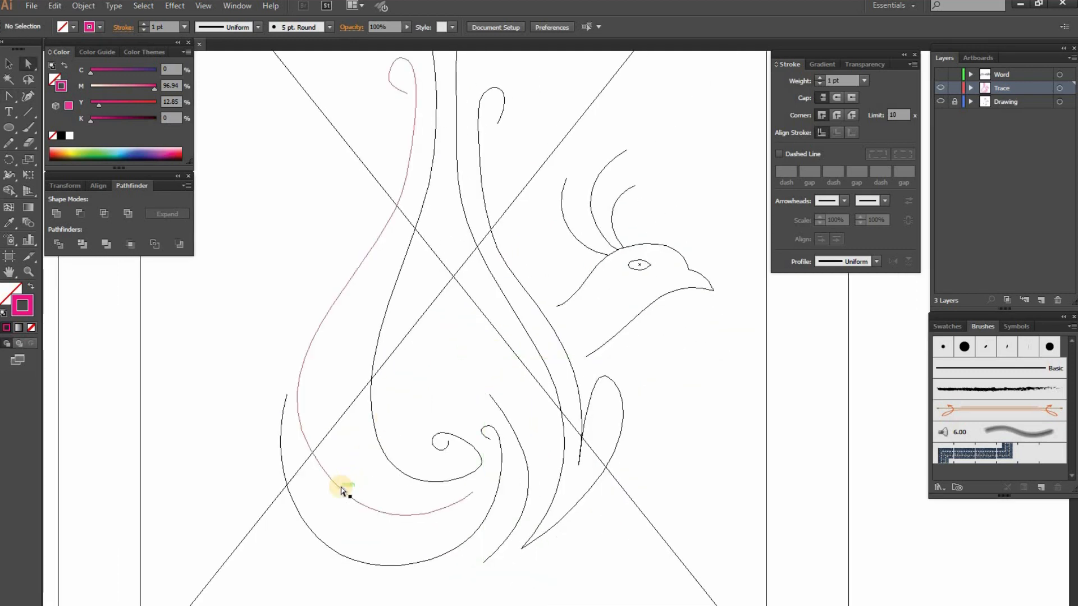
click(341, 488)
click(309, 448)
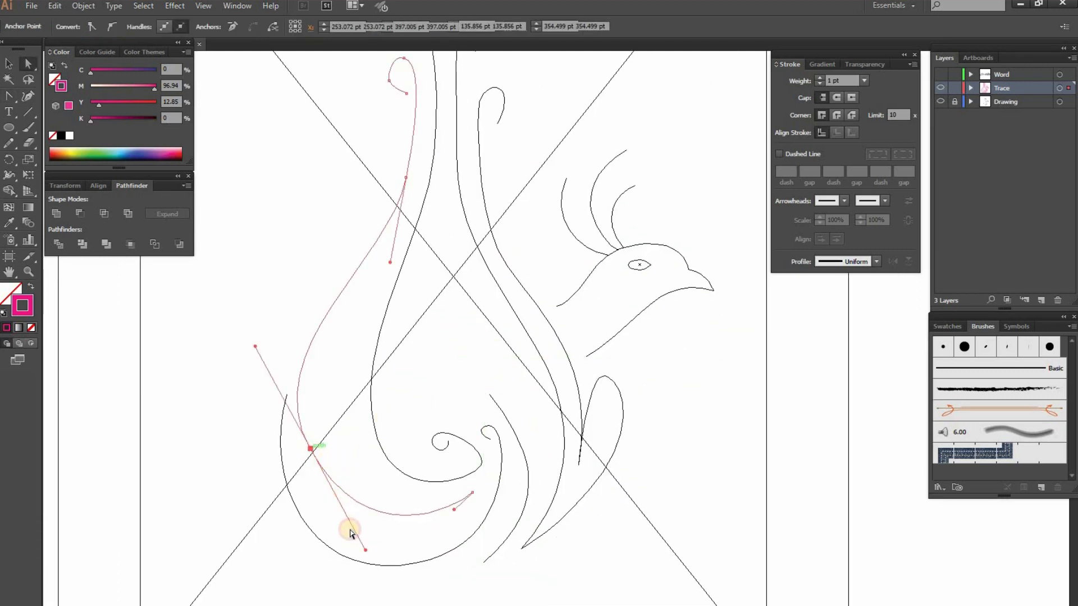
drag(257, 344, 261, 342)
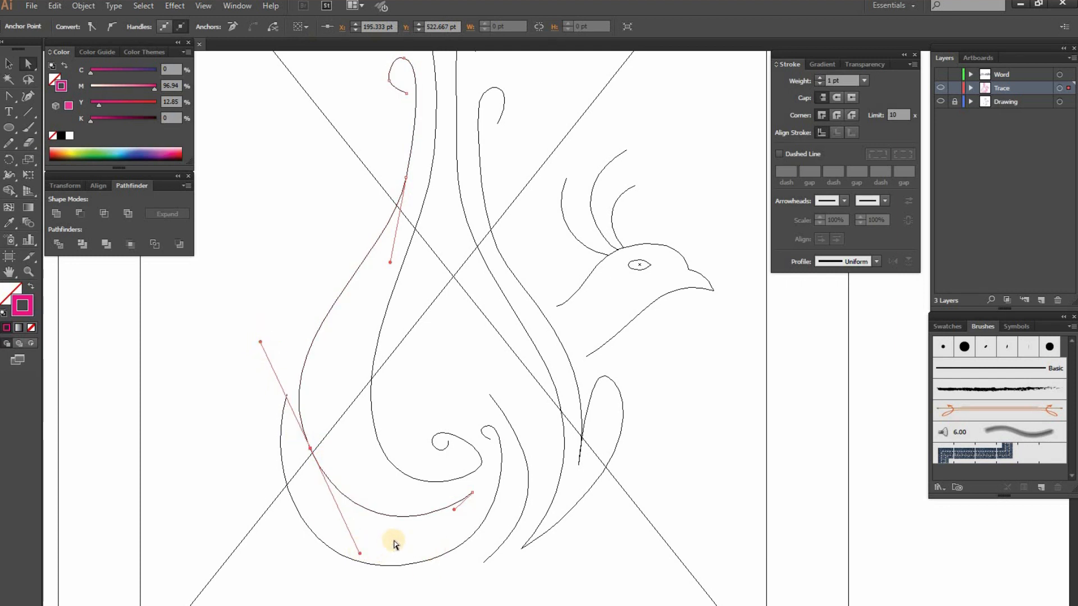
Reshape the right plume's inner line by adjusting the direction handles of its middle anchor, checking it against the sketch
ctrl+click(451, 352)
drag(442, 295, 366, 348)
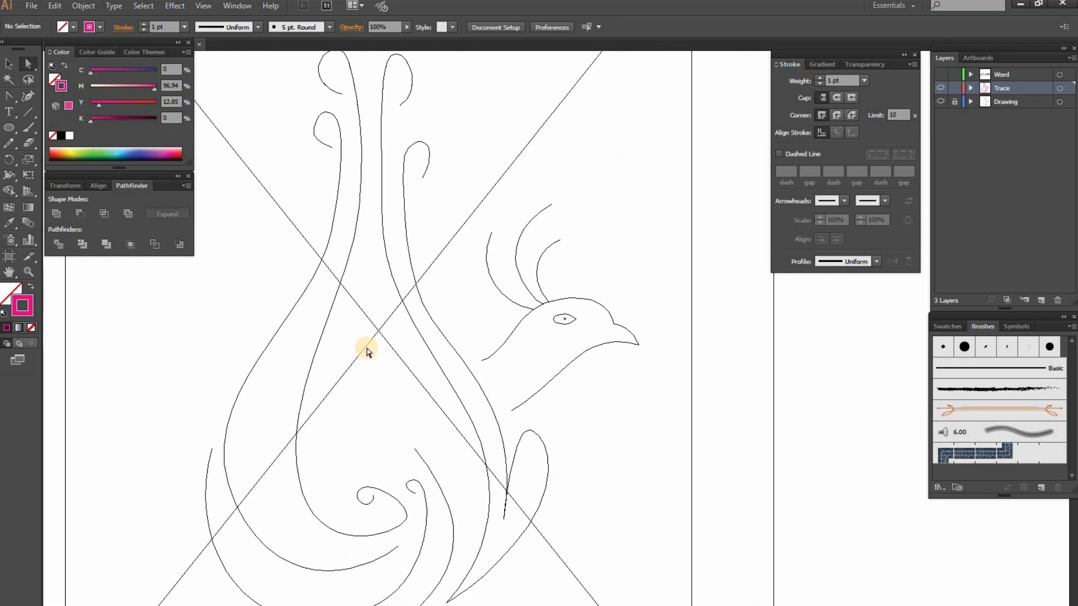
click(418, 338)
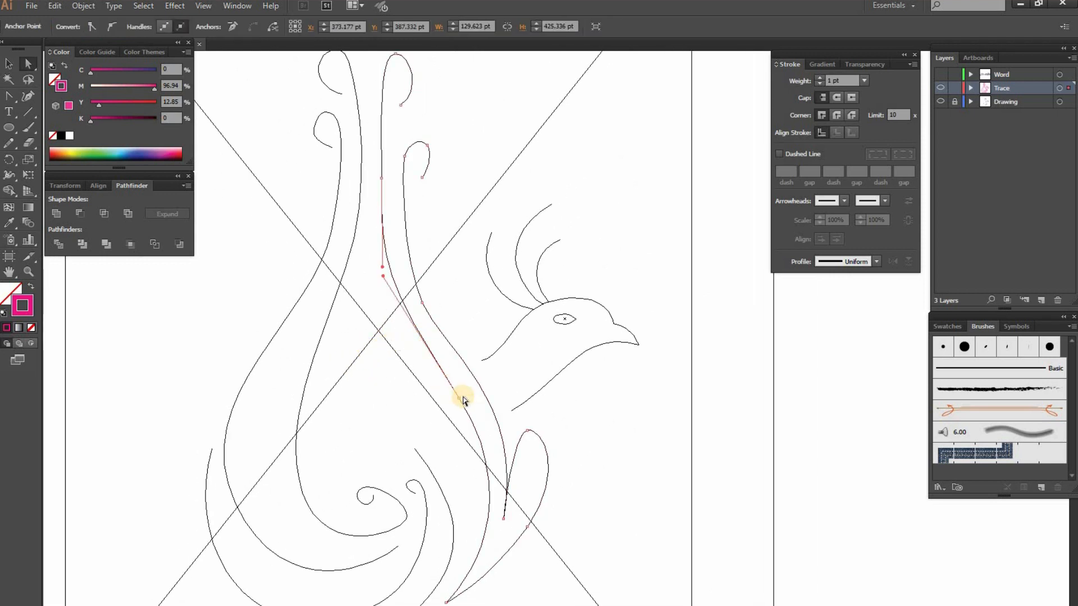
drag(385, 277, 400, 324)
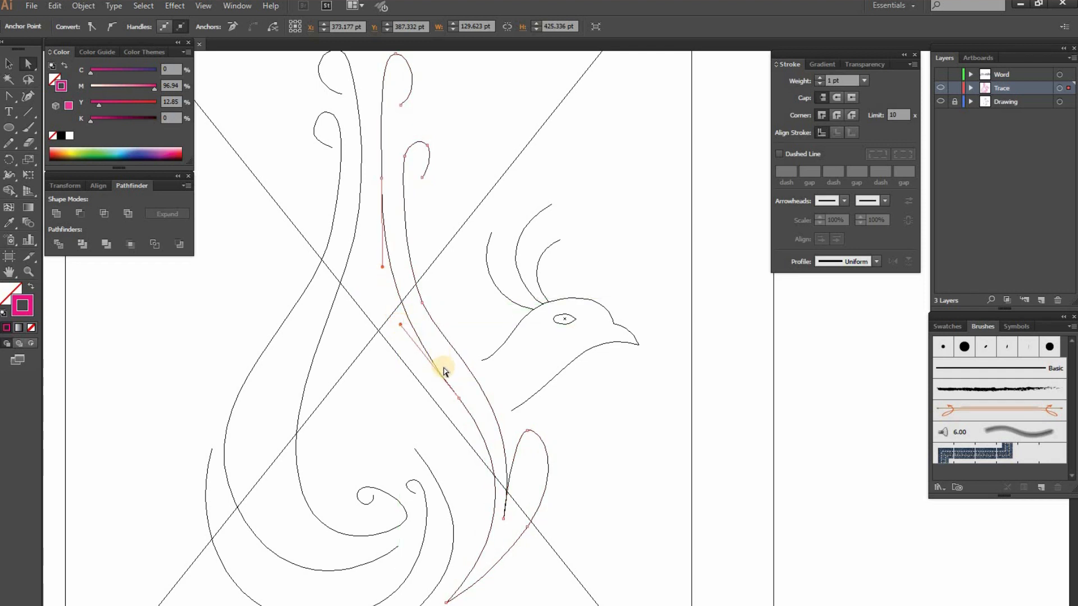
mouse_move(459, 398)
mouse_down()
mouse_move(553, 496)
mouse_move(550, 508)
mouse_move(538, 494)
mouse_up()
key(ctrl+y)
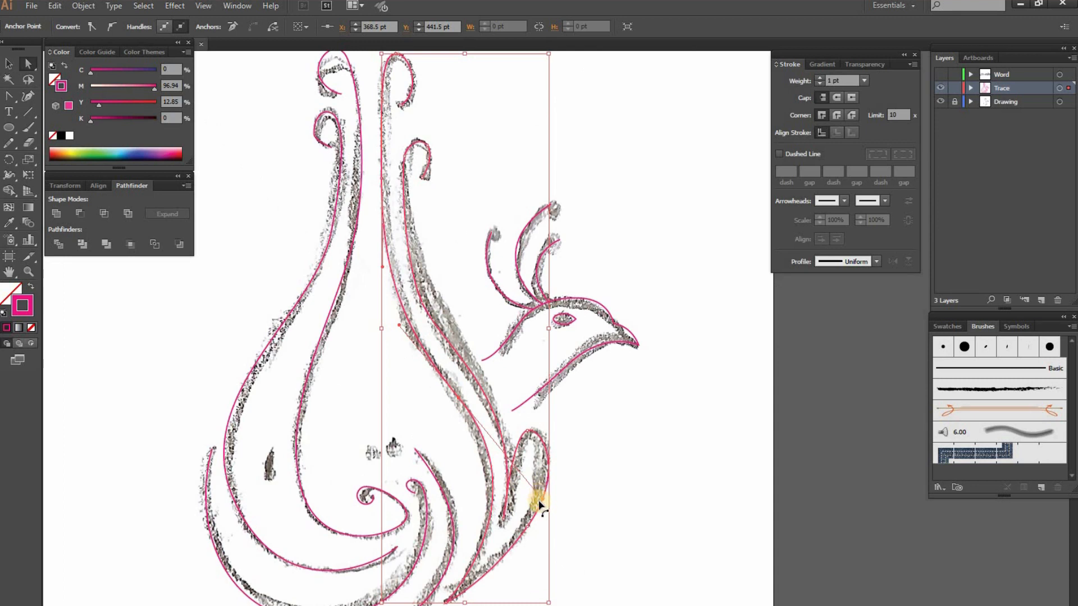
mouse_move(537, 494)
mouse_down()
mouse_move(517, 480)
mouse_move(529, 494)
mouse_up()
key(ctrl+y)
click(620, 435)
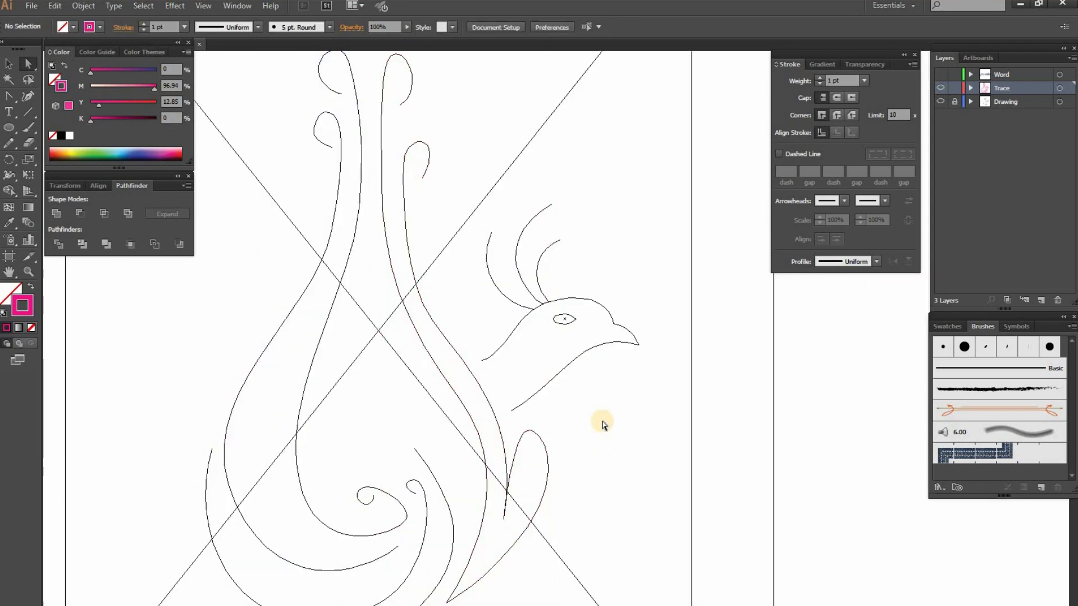
Refine the middle anchor of the right plume's outer line and compare the curves in outline and preview views
key(ctrl+y)
click(434, 312)
drag(434, 313, 423, 298)
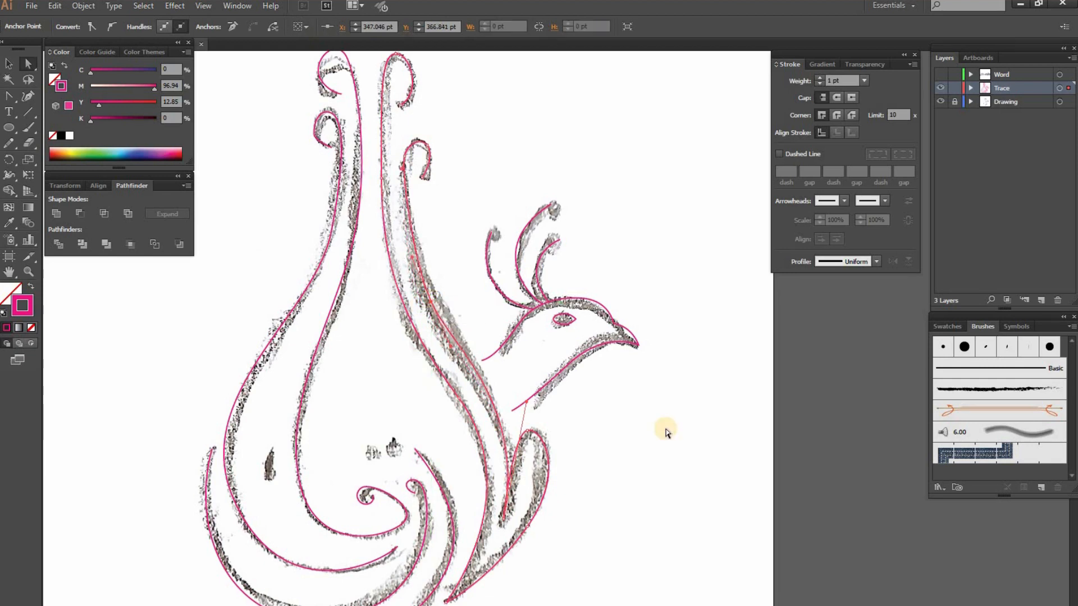
click(665, 431)
key(ctrl+y)
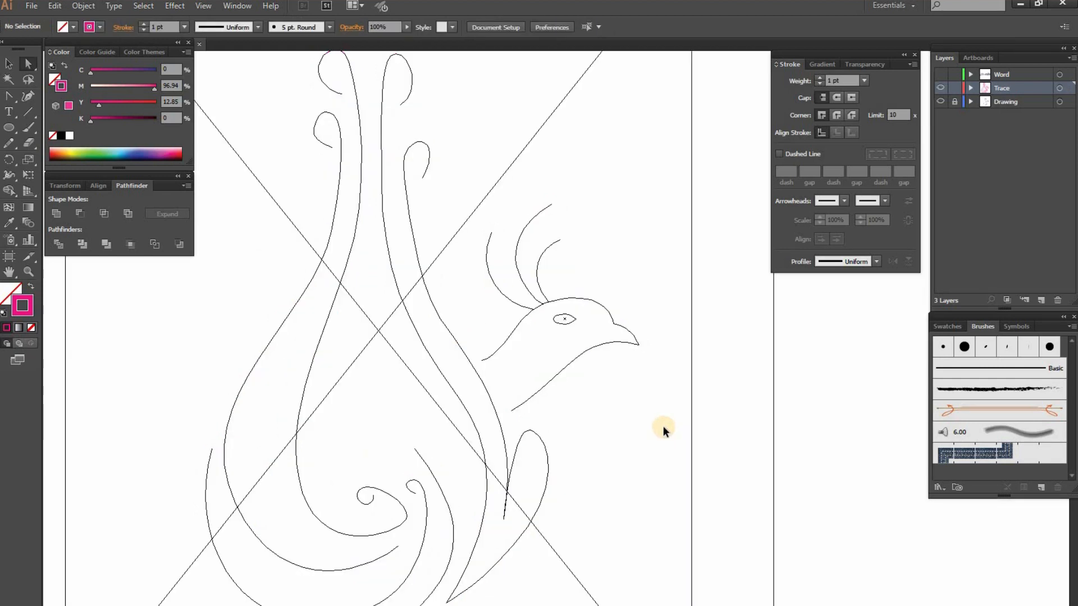
key(ctrl+y)
key(ctrl+y)
key(ctrl+y)
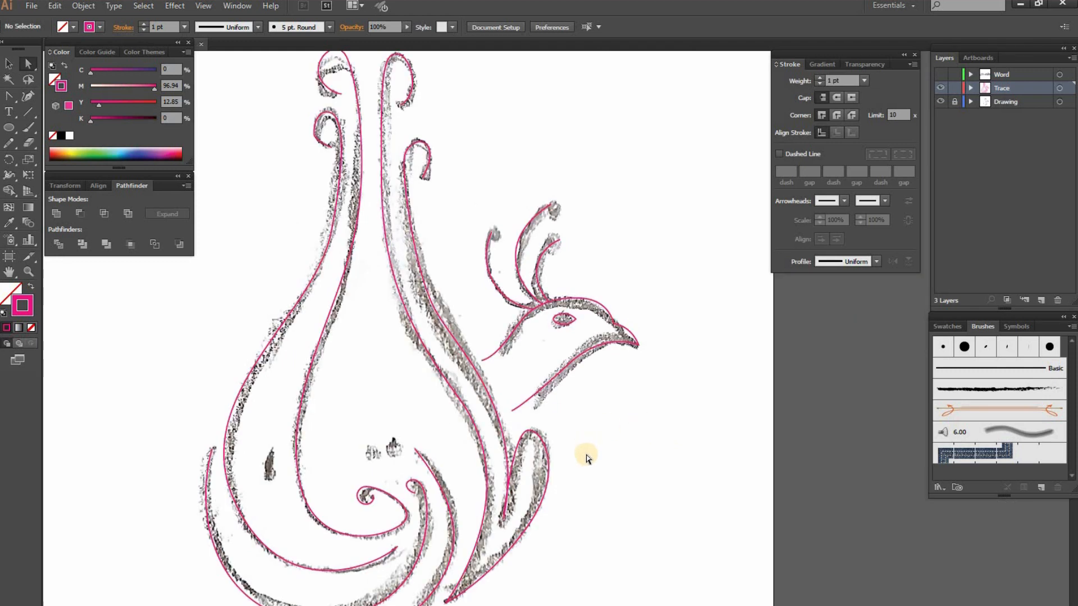
Fit the whole artboard in view and save the document
drag(445, 385, 453, 394)
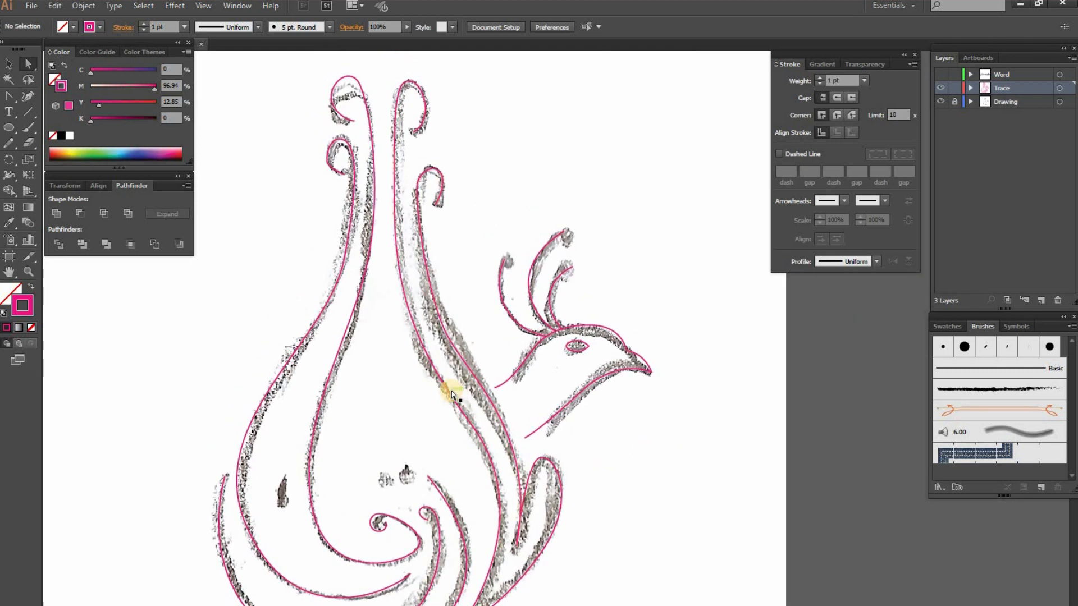
key(ctrl+0)
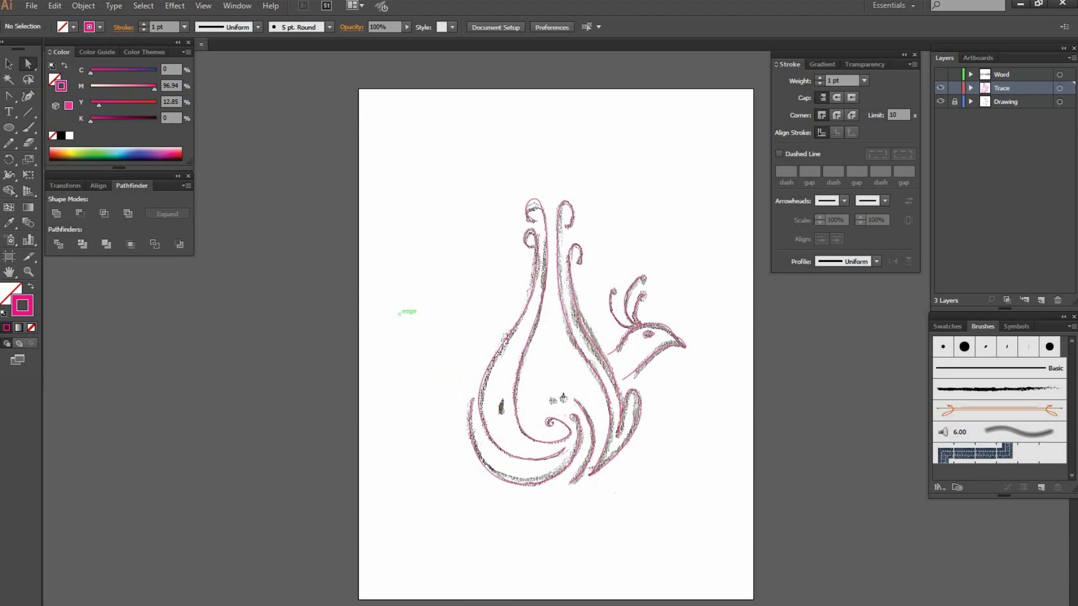
click(32, 6)
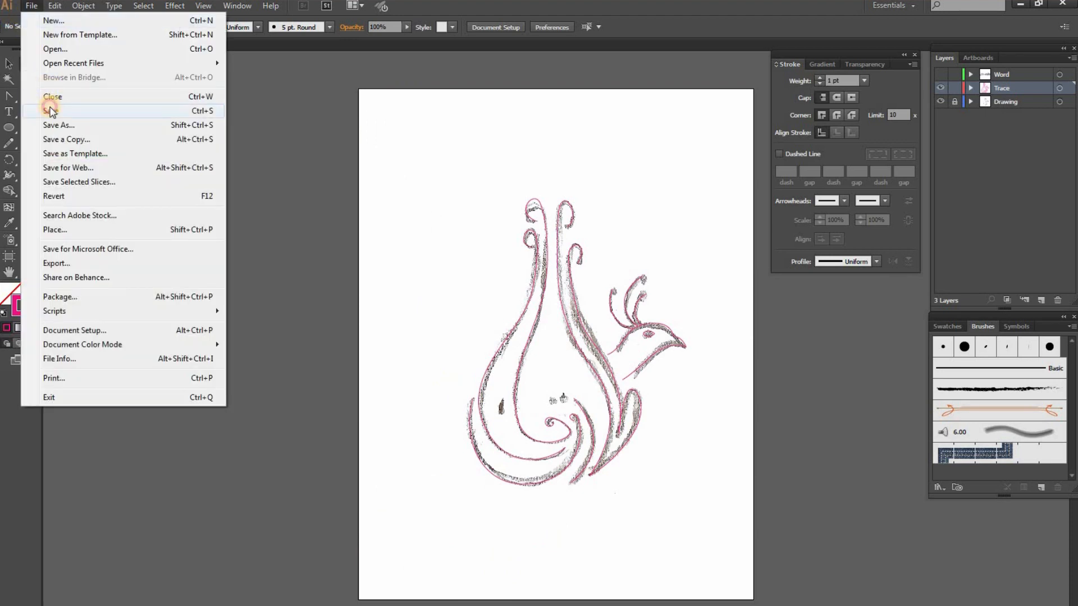
click(50, 110)
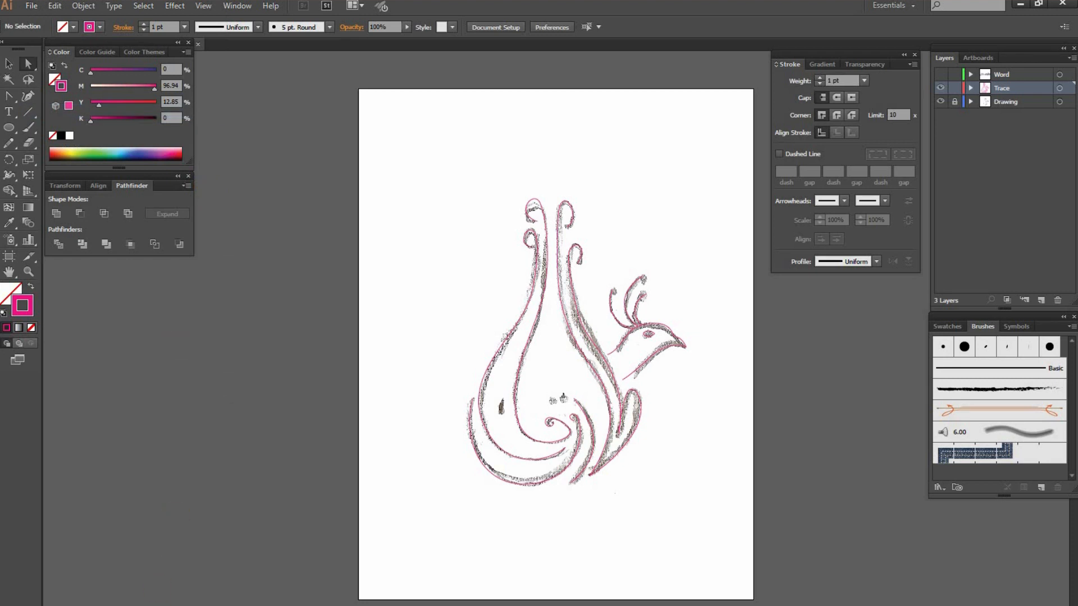
mouse_move(172, 605)
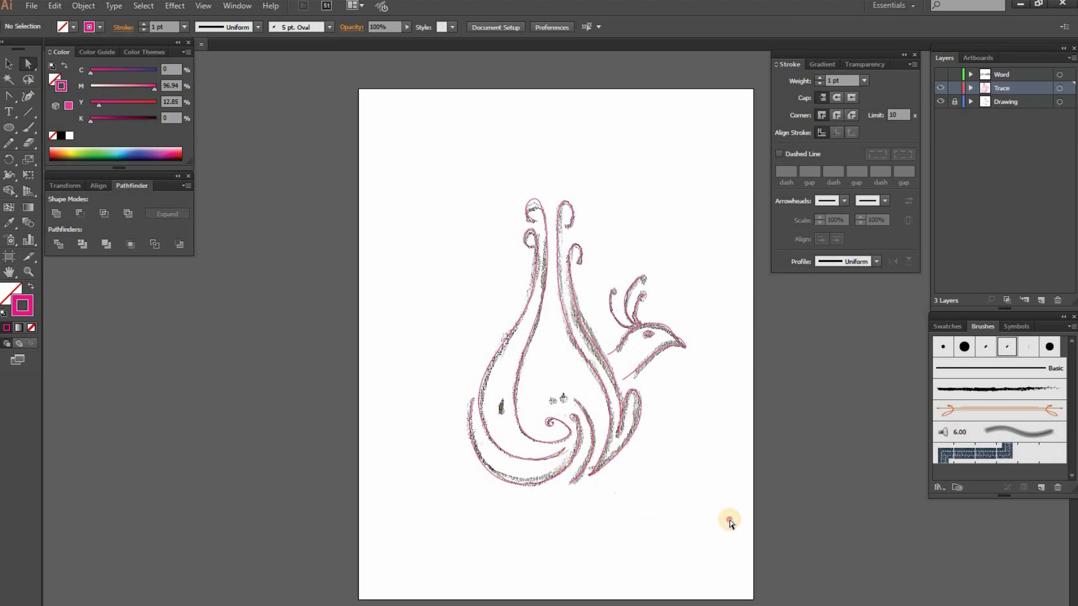
Change the stroke of all traced paths to black (000000), hide the Drawing layer and deselect everything
key(ctrl+a)
double_click(22, 306)
drag(465, 247, 362, 311)
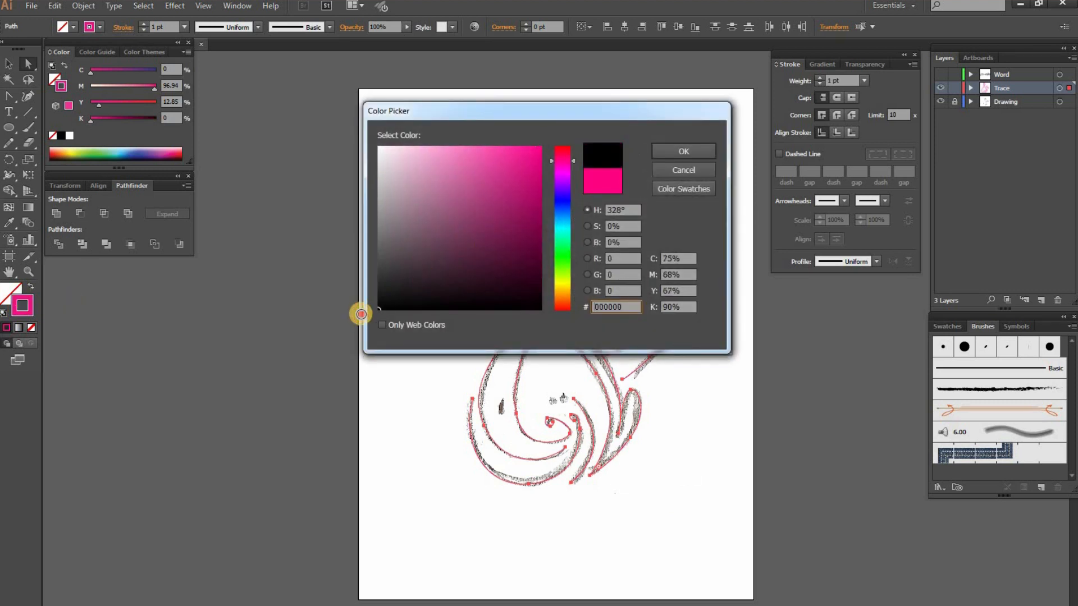
click(685, 148)
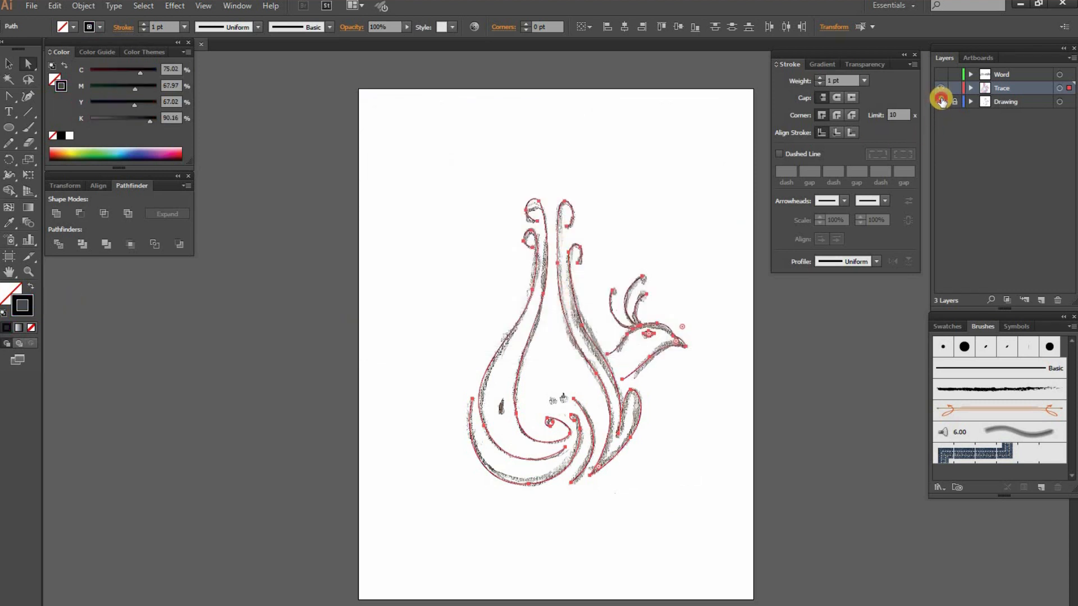
click(940, 102)
key(ctrl+shift+a)
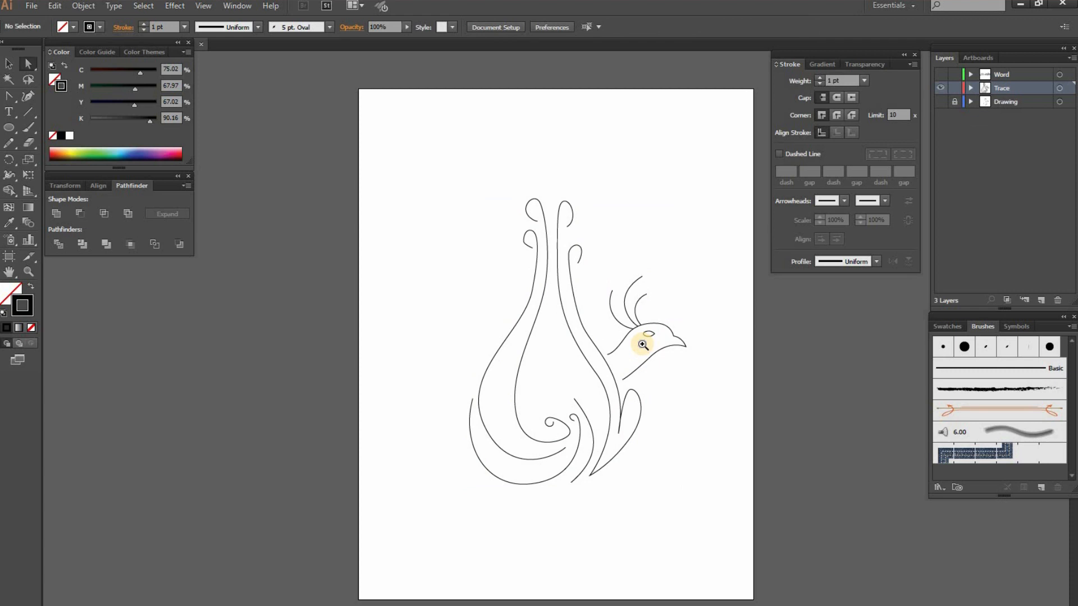
Select all traced paths and apply the 5 pt. Oval calligraphic brush to them
ctrl+click(642, 344)
drag(573, 376, 566, 367)
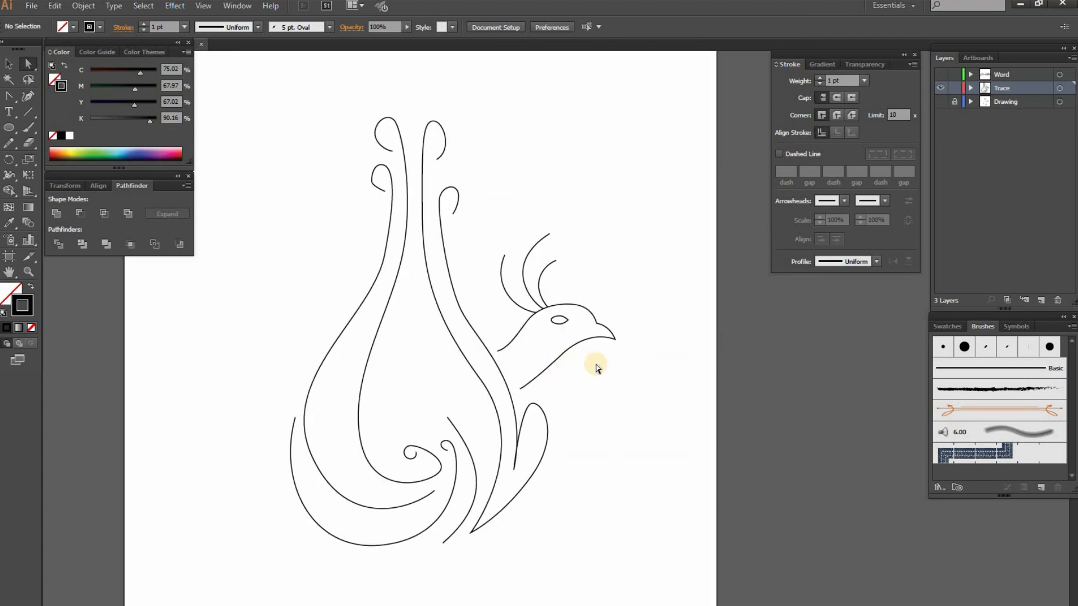
key(ctrl+a)
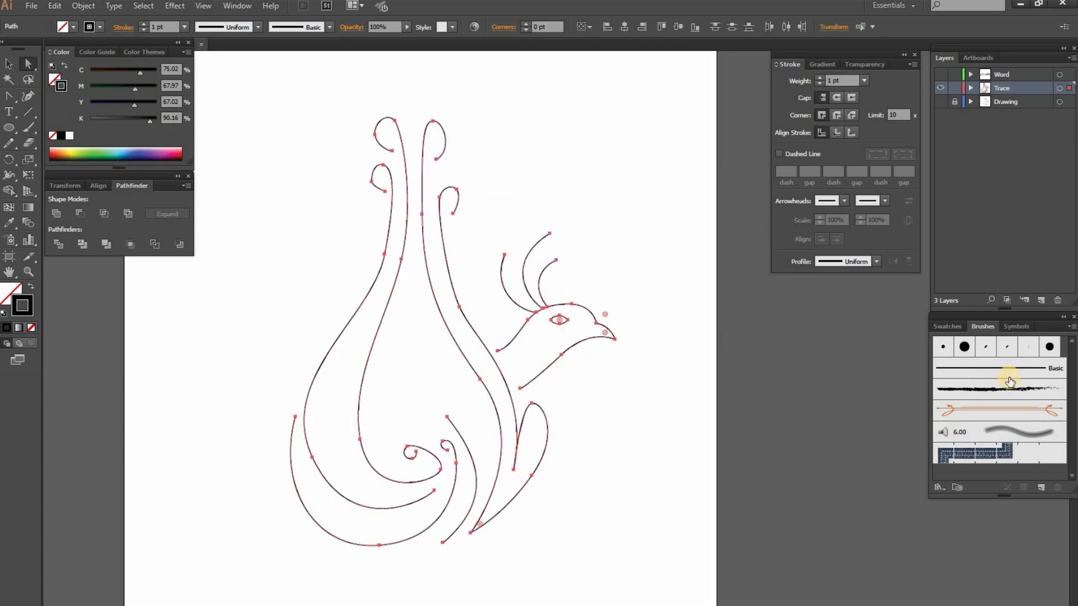
click(987, 349)
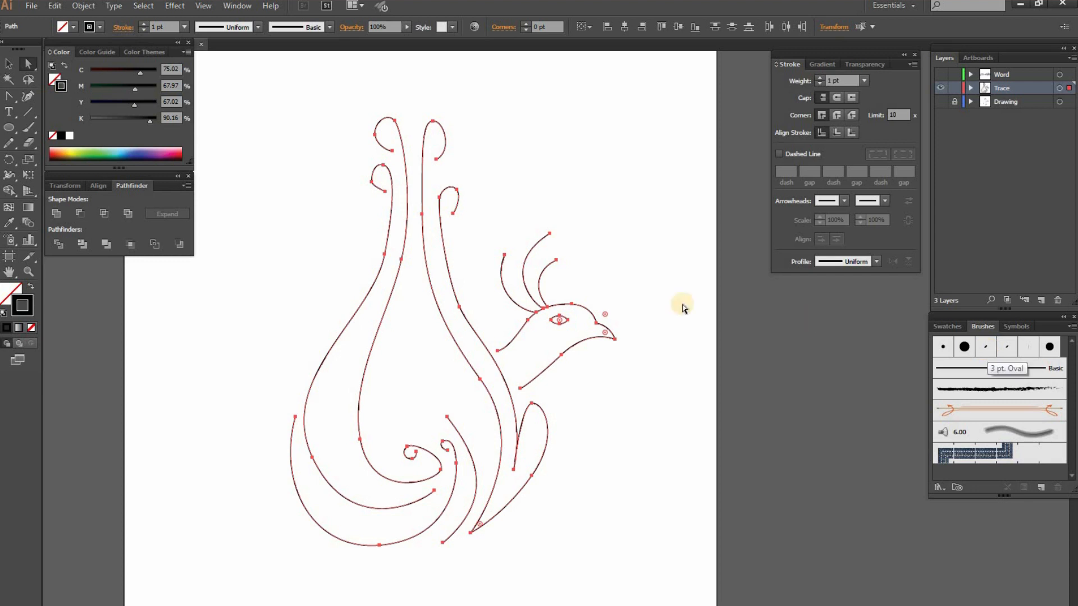
click(581, 299)
click(564, 322)
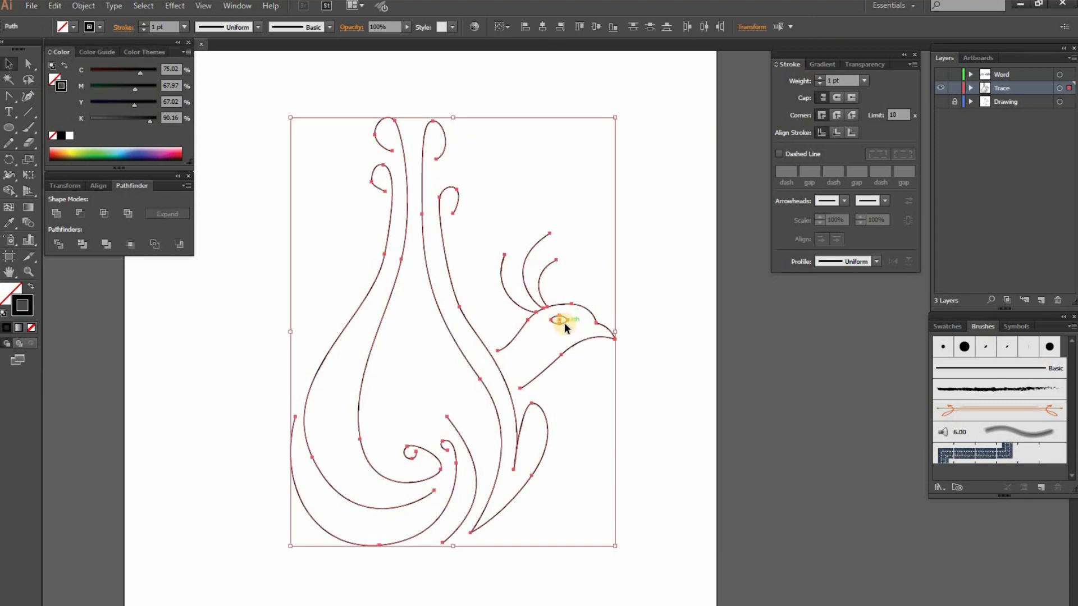
click(1008, 348)
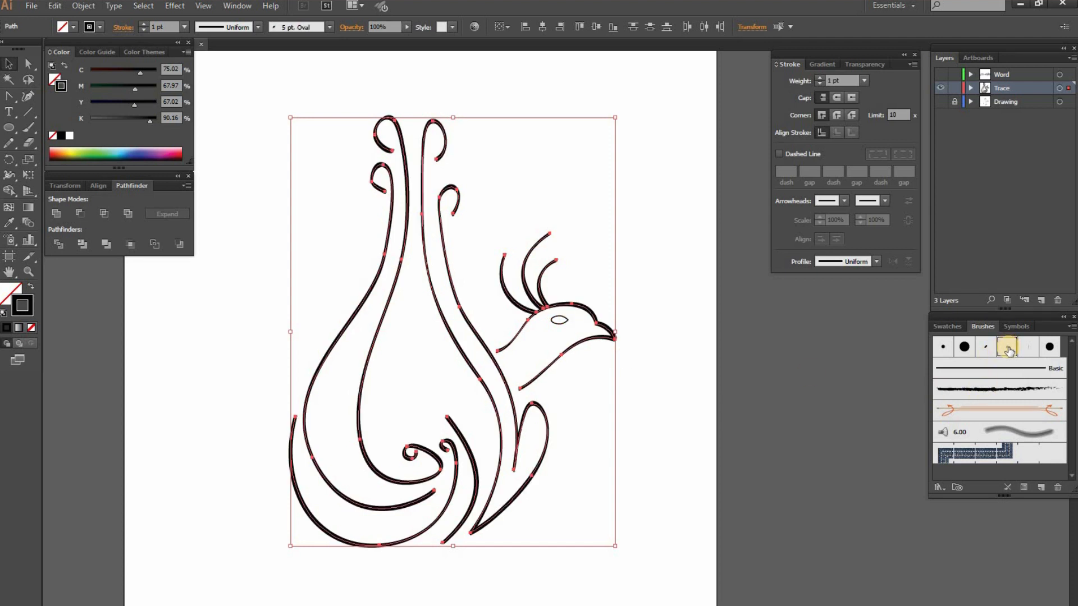
Set the stroke weight of all traced paths to 2 pt and deselect them
click(867, 80)
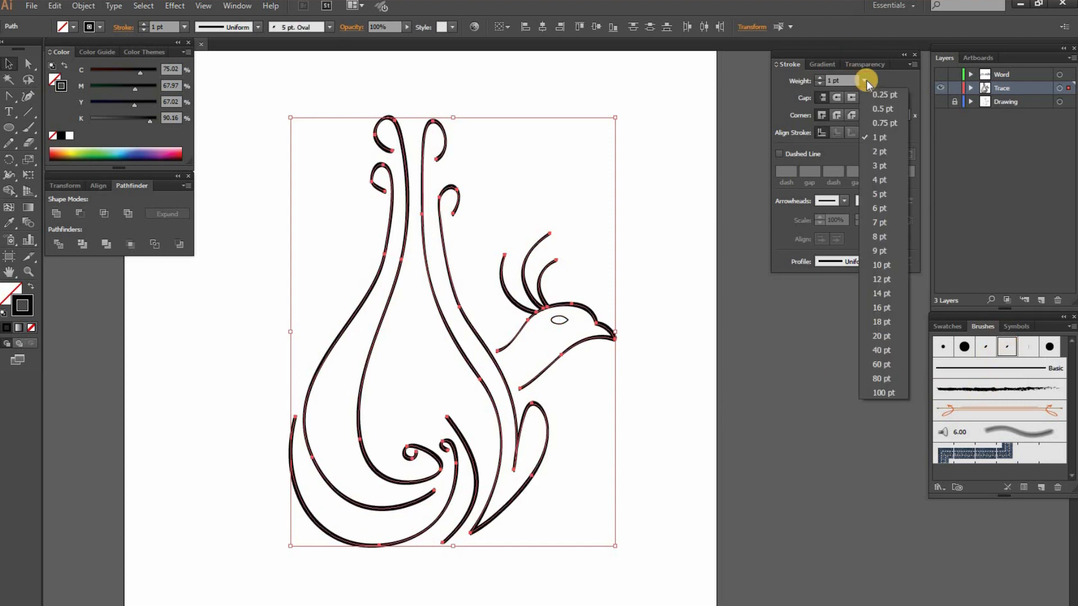
click(888, 146)
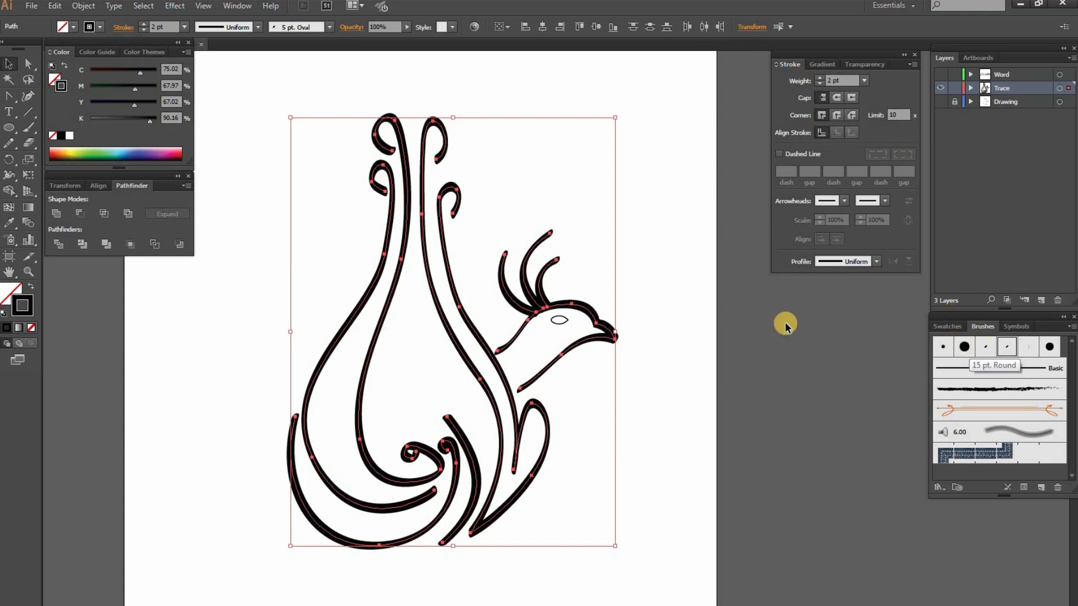
click(670, 325)
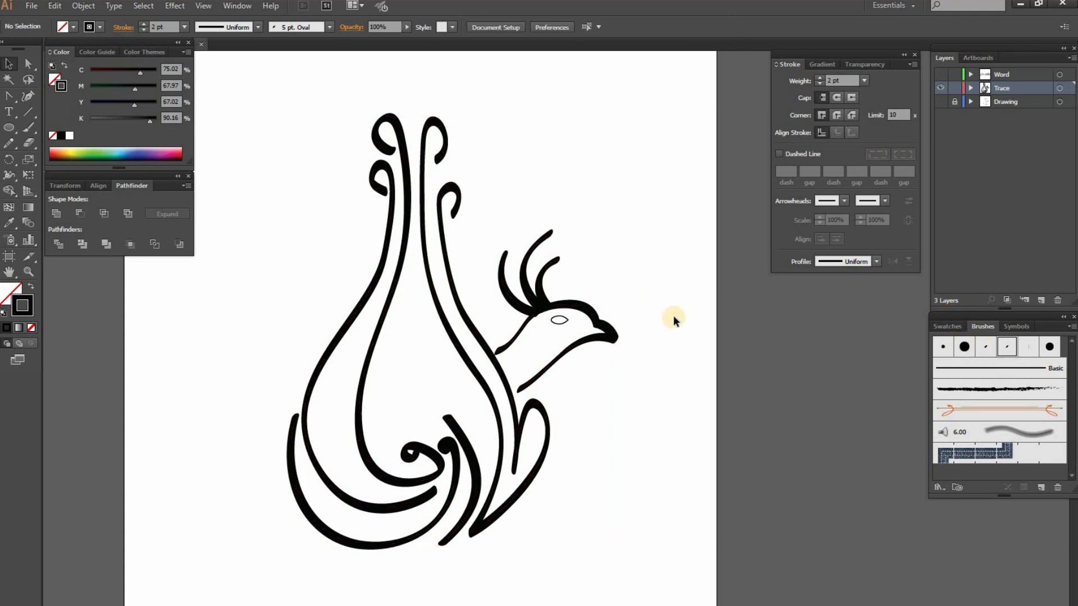
Edit the 5 pt. Oval brush to an angle of 89° and a roundness of 26%, applying the changes to existing strokes
click(413, 452)
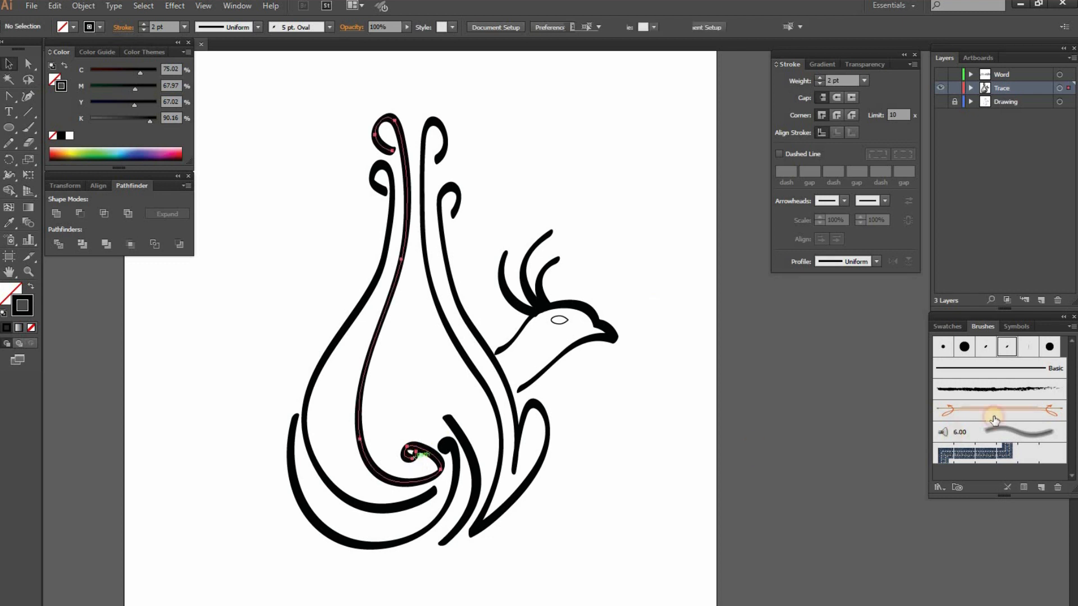
click(1007, 349)
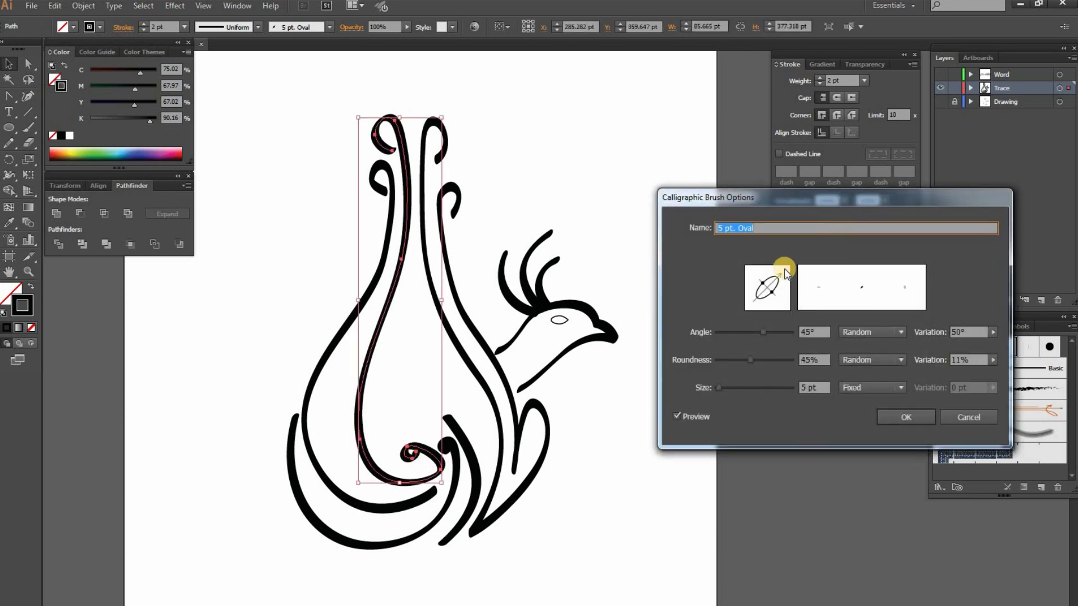
mouse_move(779, 275)
mouse_down()
mouse_move(767, 267)
mouse_move(773, 291)
mouse_up()
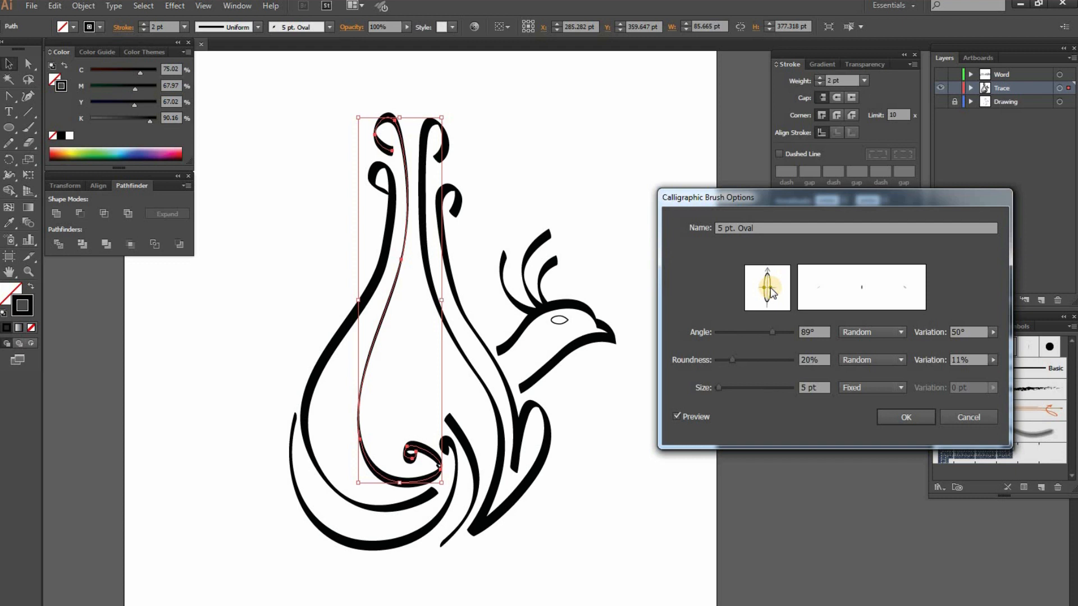
drag(771, 289, 772, 287)
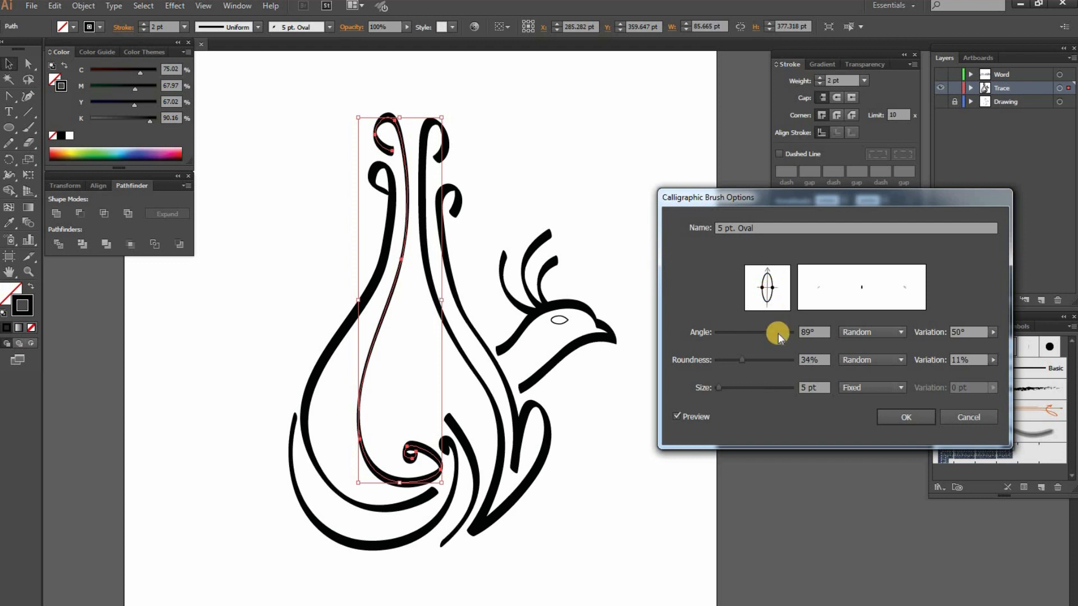
click(884, 417)
mouse_move(741, 360)
mouse_down()
mouse_move(753, 359)
mouse_move(739, 362)
mouse_up()
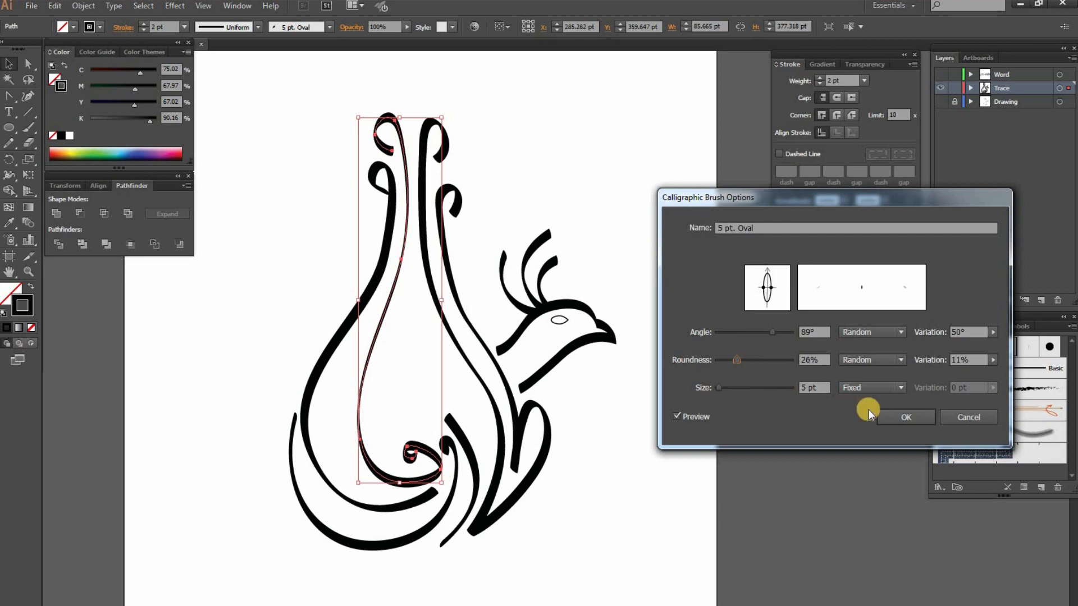
click(890, 415)
click(807, 342)
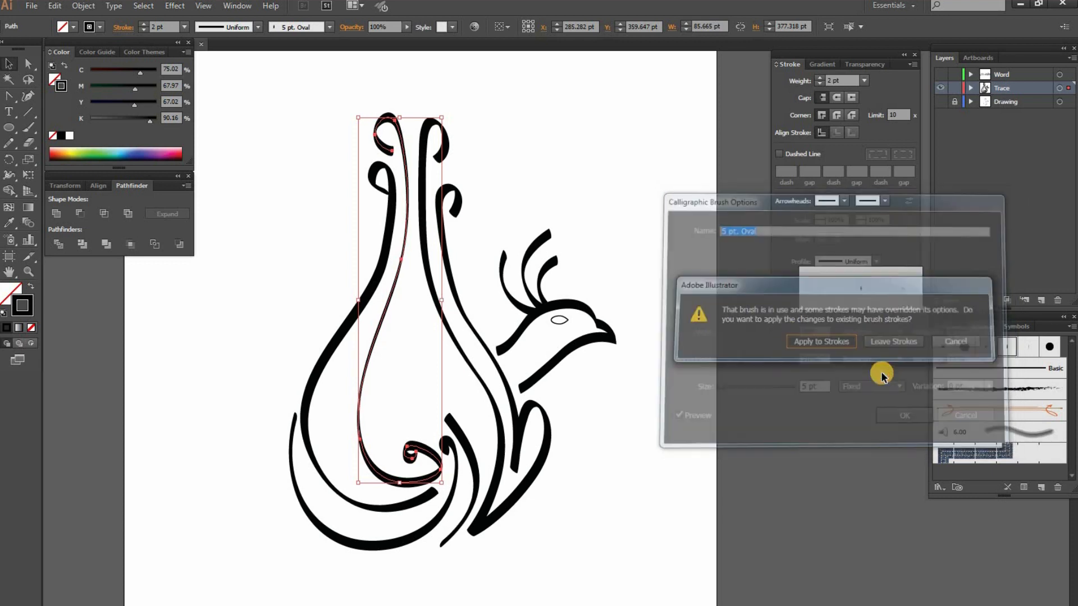
Apply the 5 pt. Oval brush to the left plume's outer line and the 3 pt. Oval brush to the bottom curve and short curve beside it
click(610, 461)
key(a)
click(333, 350)
click(1007, 344)
click(387, 540)
click(986, 344)
key(ctrl+z)
click(986, 344)
click(588, 511)
click(461, 435)
click(986, 347)
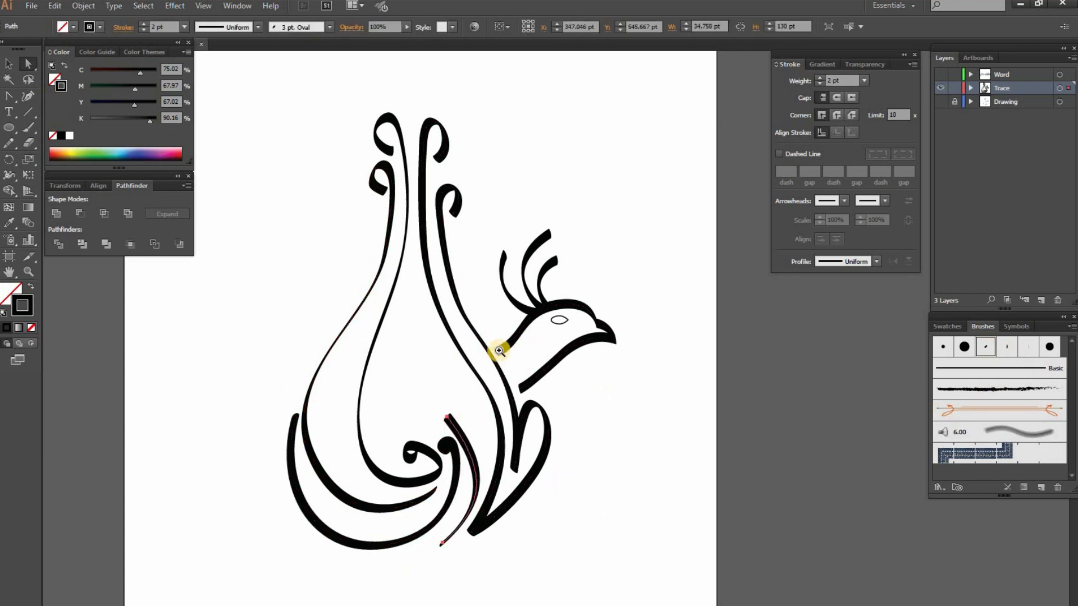
Refine the curve of the crest's left feather by adjusting its direction handles
click(499, 350)
click(505, 282)
drag(526, 335, 528, 378)
click(504, 286)
drag(503, 285, 495, 283)
ctrl+click(527, 243)
key(ctrl+minus)
drag(671, 462, 585, 409)
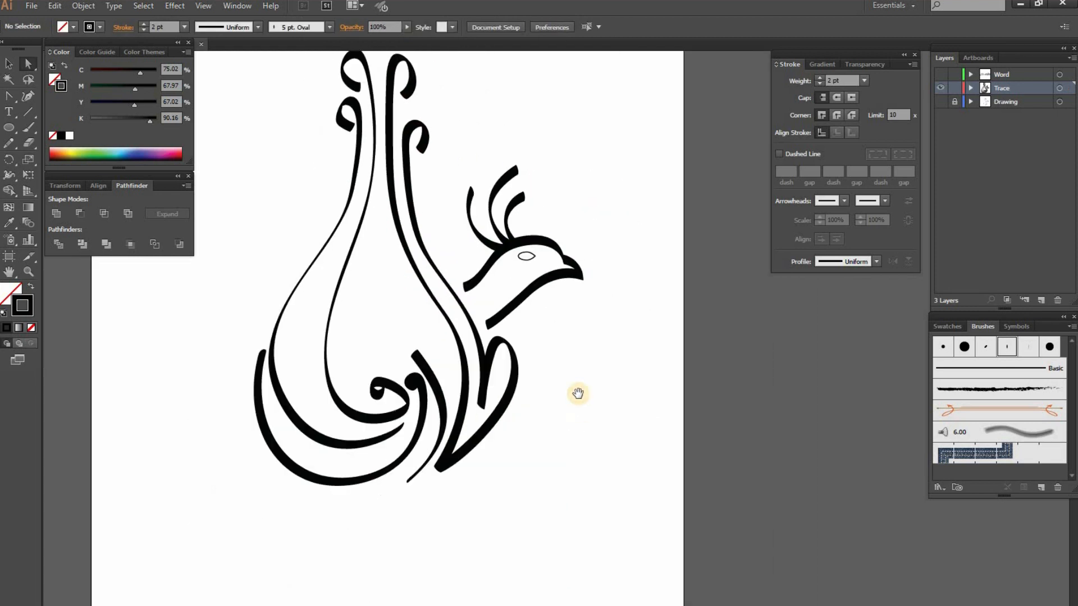
key(ctrl+plus)
click(439, 101)
drag(440, 103, 438, 112)
drag(447, 111, 447, 107)
click(514, 174)
Reshape the curl at the top of the left plume's outer line with its direction handles and nudge an anchor up
drag(515, 174, 482, 264)
drag(415, 157, 419, 144)
drag(424, 147, 424, 141)
drag(474, 167, 472, 151)
drag(486, 143, 493, 151)
click(460, 163)
key(Up)
key(Up)
key(Up)
key(Up)
key(Up)
mouse_move(546, 192)
mouse_down()
mouse_move(475, 240)
mouse_move(503, 231)
mouse_up()
click(565, 229)
click(532, 232)
drag(525, 291, 503, 215)
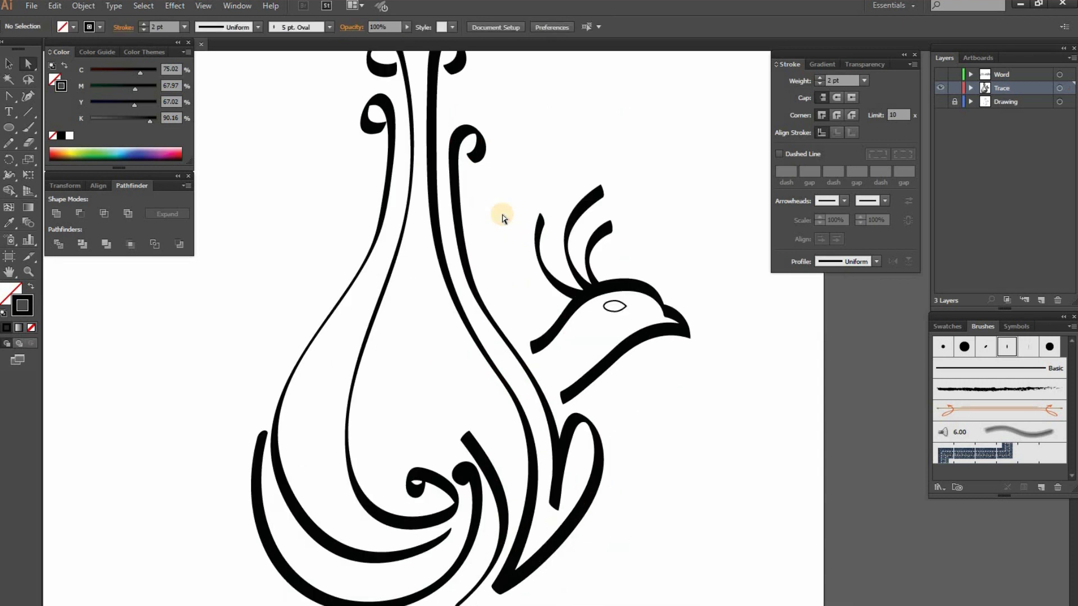
Apply the 3 pt. Oval brush to the bird's eye and head outline
click(611, 317)
click(986, 347)
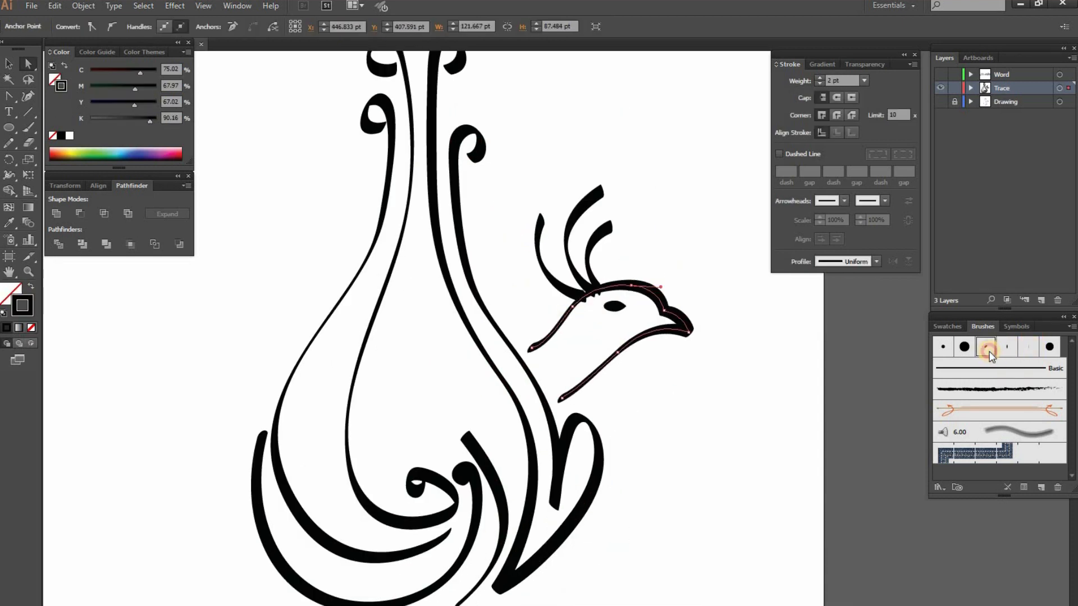
double_click(989, 352)
drag(782, 277, 786, 270)
drag(771, 292, 771, 293)
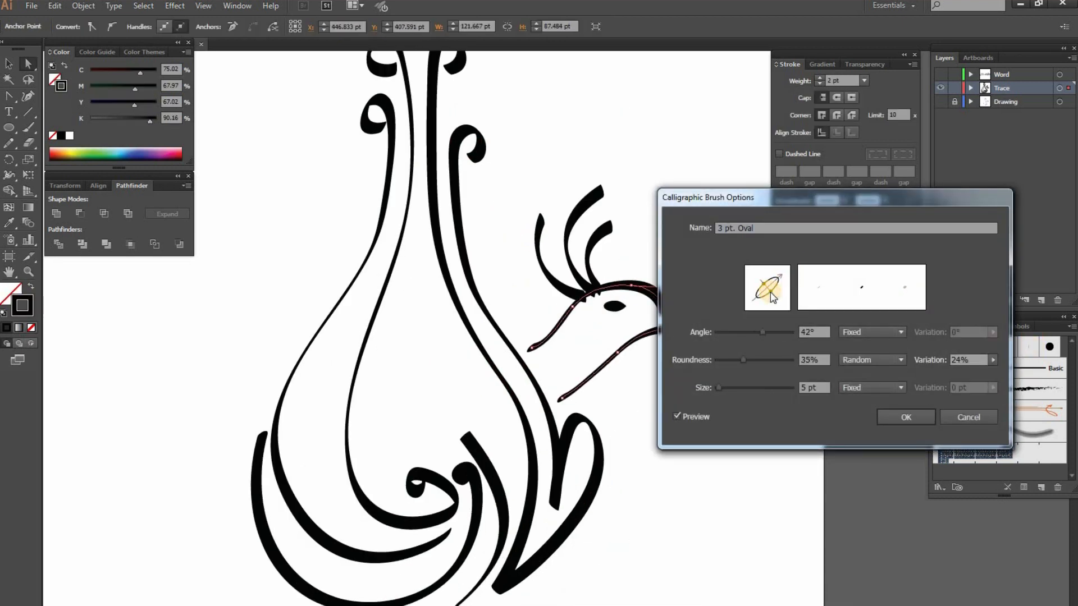
click(960, 422)
click(752, 373)
Reshape the short curve between the swirl and the leaf by moving its upper end to the right and adjusting its other points
drag(468, 440, 498, 441)
drag(524, 541, 522, 540)
drag(494, 434, 487, 441)
drag(446, 604, 439, 605)
drag(504, 546, 508, 555)
click(668, 570)
Draw a small ellipse above the inner curl and place a copy of it beside it as a second dot
scroll(493, 448, up, 1)
drag(453, 393, 447, 397)
click(472, 332)
key(l)
drag(481, 324, 444, 346)
key(v)
click(492, 335)
click(509, 298)
click(470, 265)
Simplify the inner curl into an open hook by removing anchors from its spiral end
key(a)
click(447, 398)
key(minus)
click(445, 408)
key(a)
drag(447, 397, 564, 377)
click(399, 282)
key(ctrl+minus)
key(ctrl+minus)
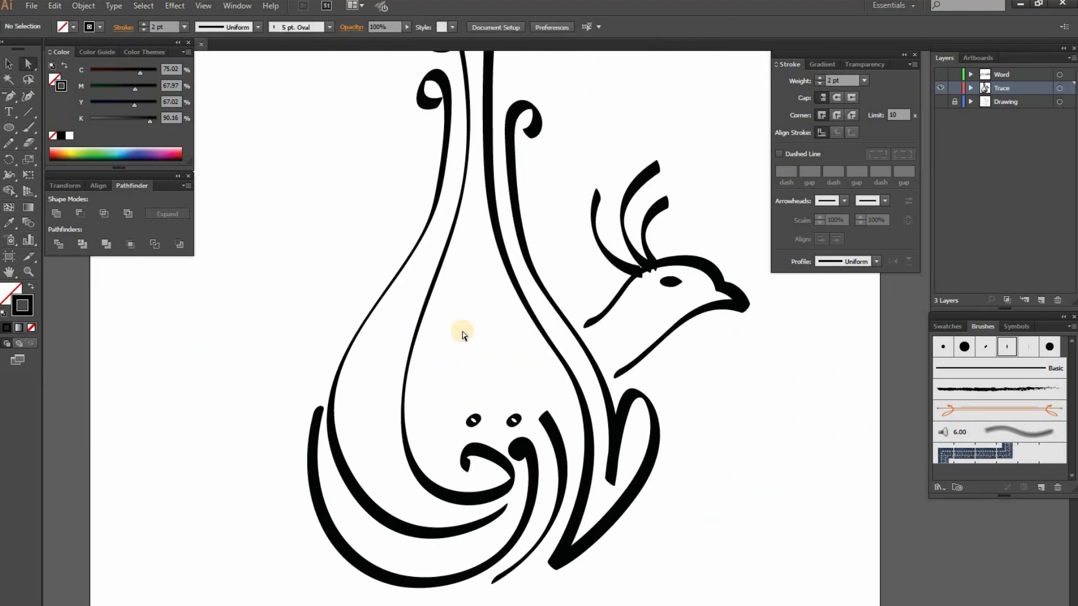
Adjust the direction handle of the lower anchor on the left plume's outer line
click(332, 411)
drag(291, 359, 298, 358)
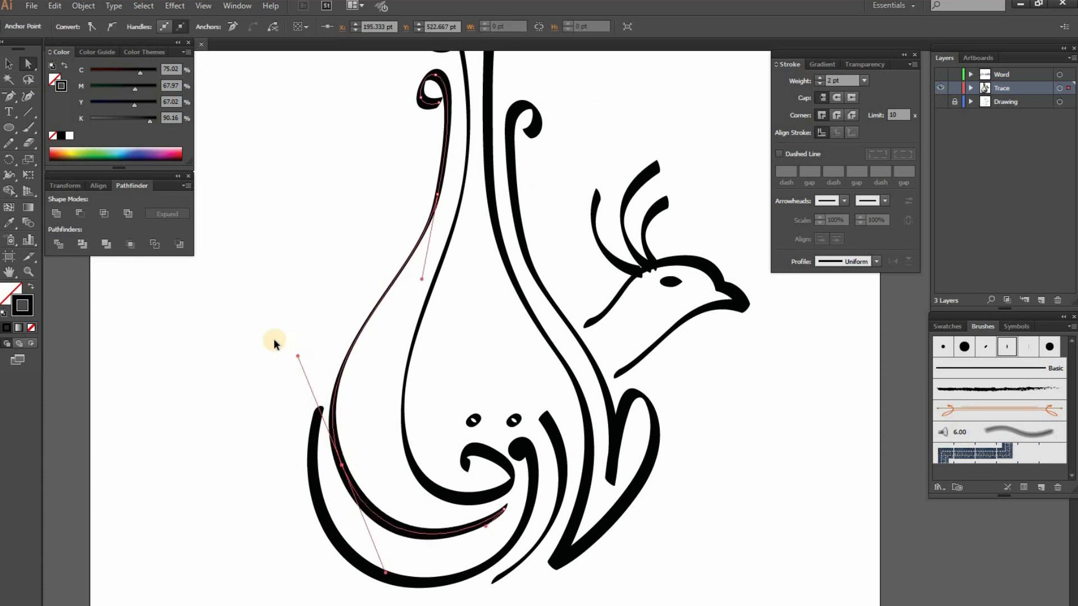
click(274, 341)
Draw a closed tapered half shape with a rounded head above the bird's crest using the Pen tool
drag(649, 285, 500, 507)
key(ctrl+plus)
drag(431, 224, 546, 184)
key(p)
click(716, 242)
click(497, 246)
drag(511, 230, 545, 225)
click(716, 238)
Refine the rounded head of the half shape by nudging an anchor up and extending its direction handle
key(a)
key(Up)
key(Up)
key(Up)
key(Up)
key(Up)
key(Up)
key(Up)
click(522, 221)
drag(512, 216, 494, 219)
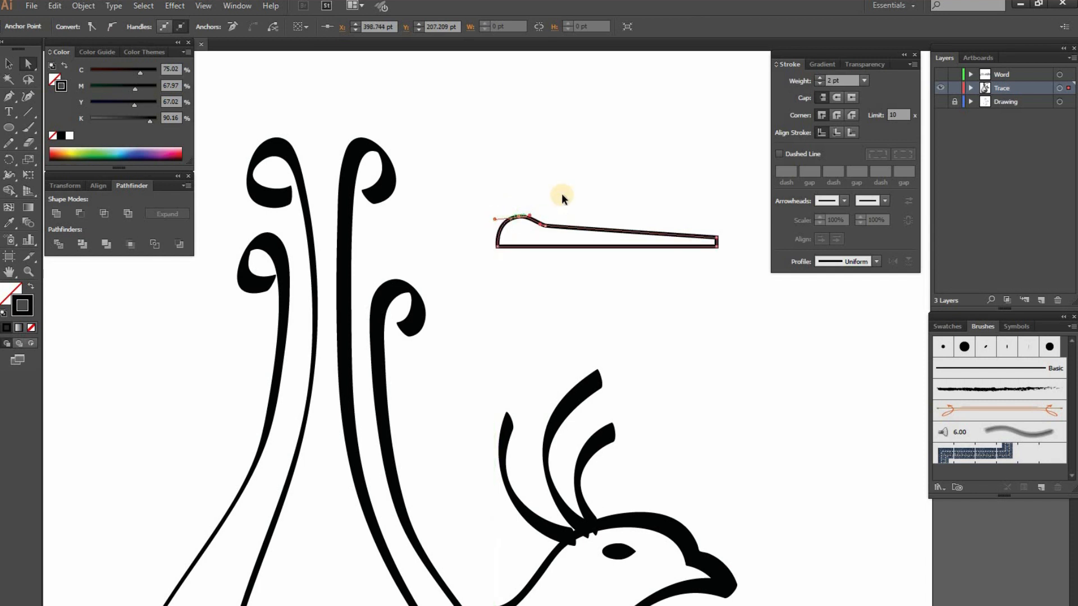
Swap the half shape's fill and stroke, and unite it with a mirrored copy below its base
key(v)
key(shift+x)
key(r)
click(528, 245)
drag(573, 229, 598, 221)
key(v)
drag(603, 177, 578, 266)
click(56, 214)
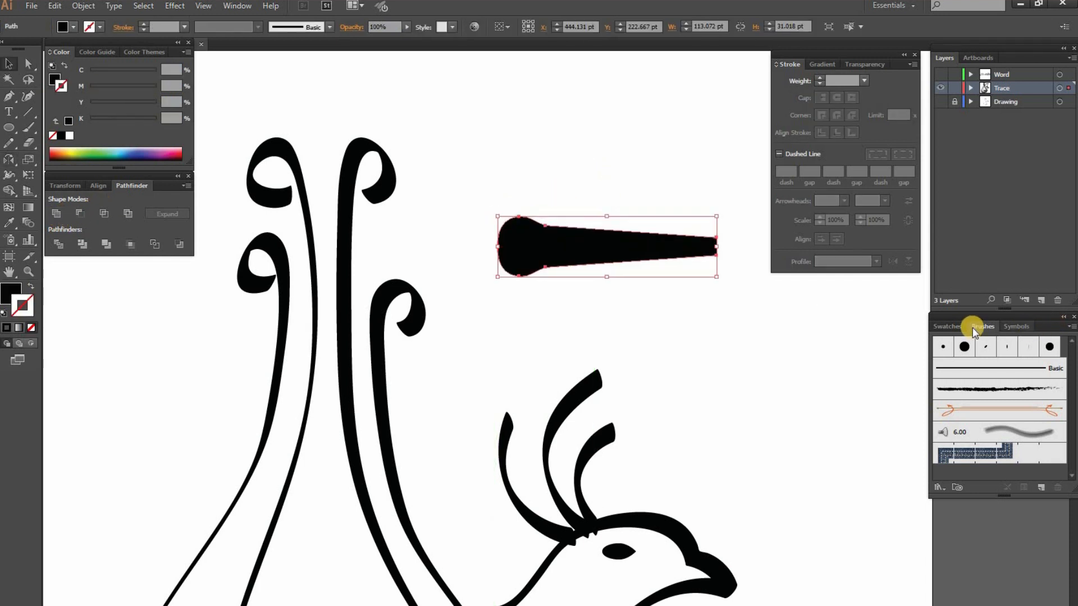
Create an art brush from the tapered shape with a fixed width of 20%
click(1070, 331)
click(946, 332)
click(337, 210)
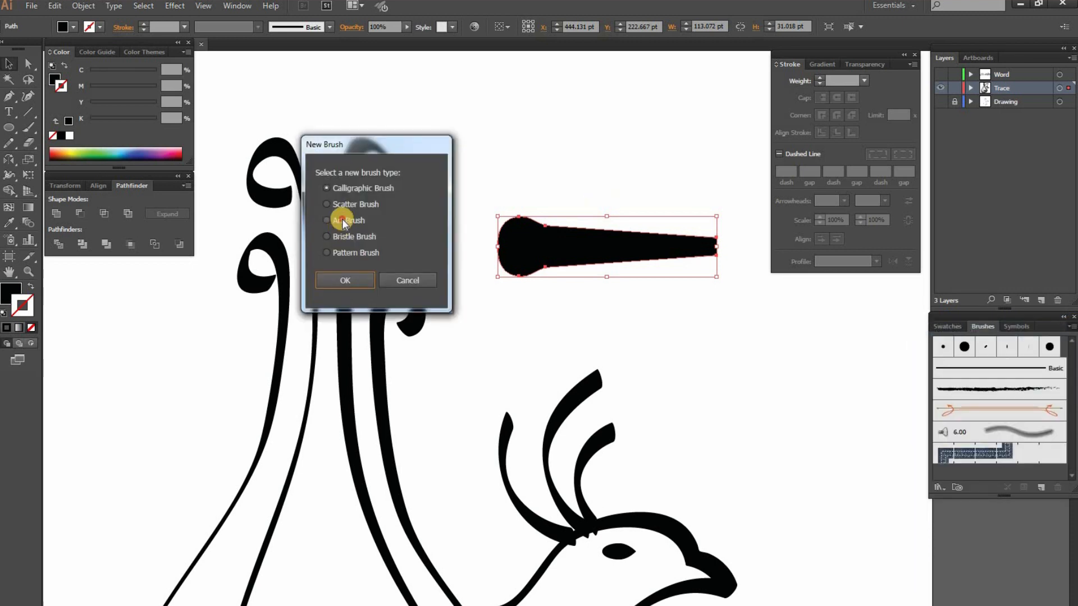
click(345, 279)
click(894, 234)
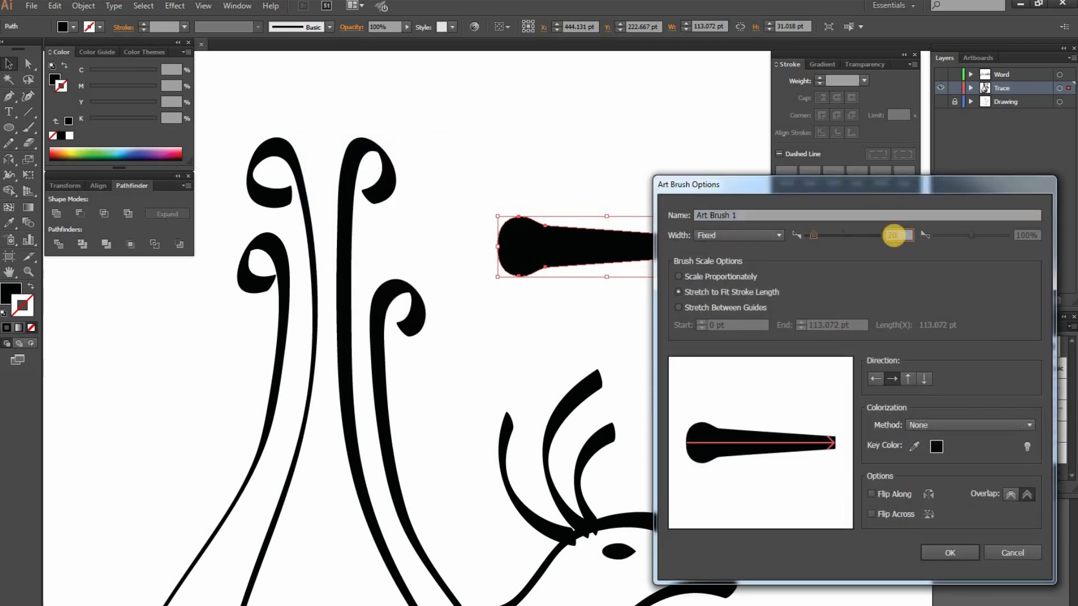
click(949, 552)
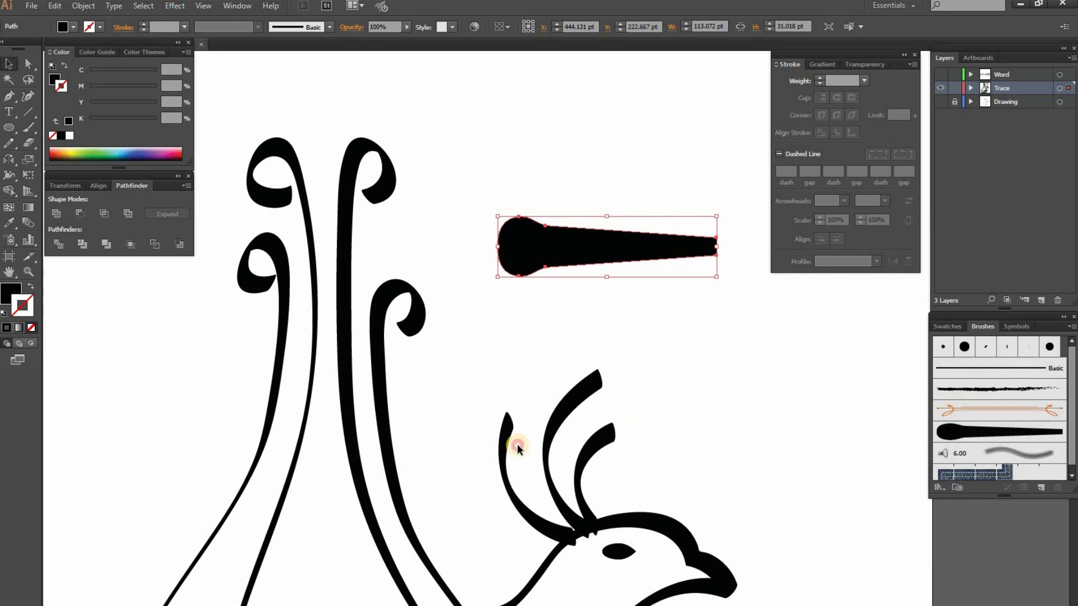
Apply the new art brush to the three crest feathers and enable Flip Along for the existing strokes
drag(518, 447, 662, 365)
click(959, 432)
click(742, 419)
double_click(988, 432)
click(890, 492)
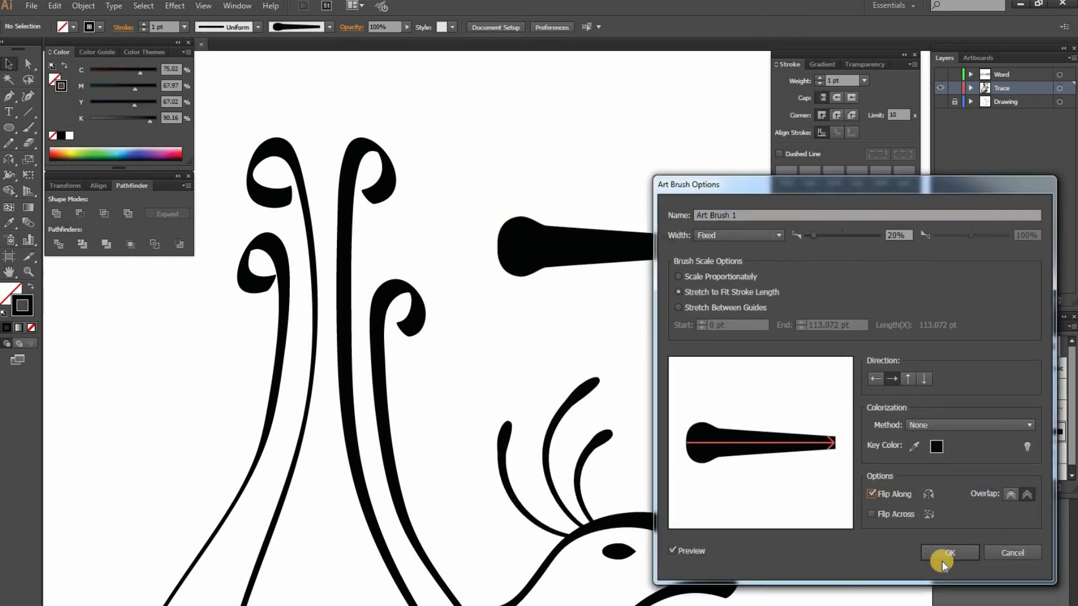
click(944, 557)
click(817, 400)
Narrow the neck of the tapered shape by nudging its upper notch anchor down and its lower one up
click(555, 226)
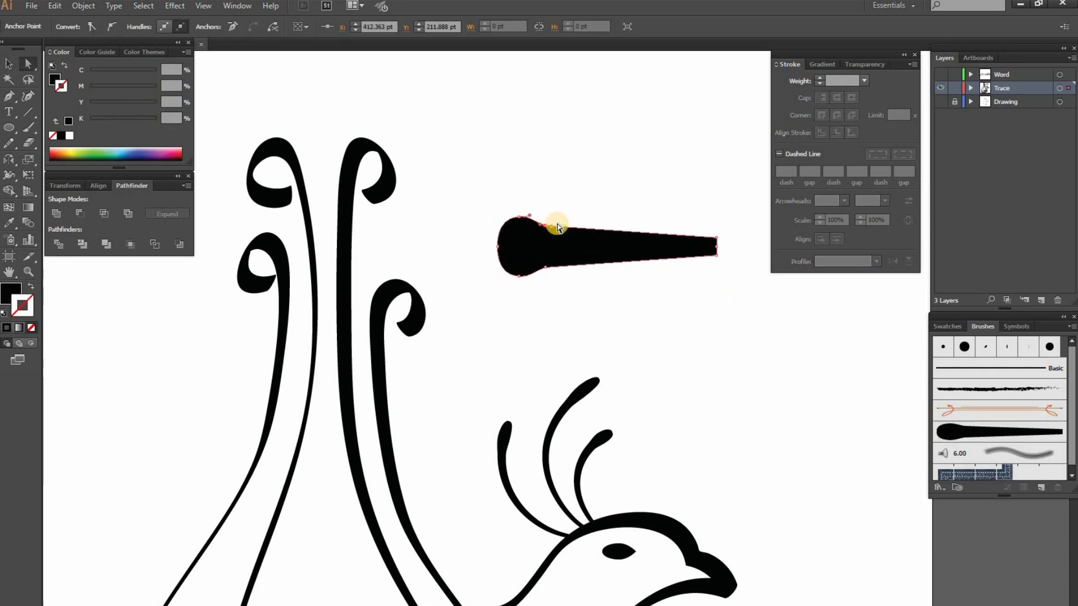
key(Down)
key(Down)
key(Down)
click(545, 268)
key(Up)
key(Up)
key(Up)
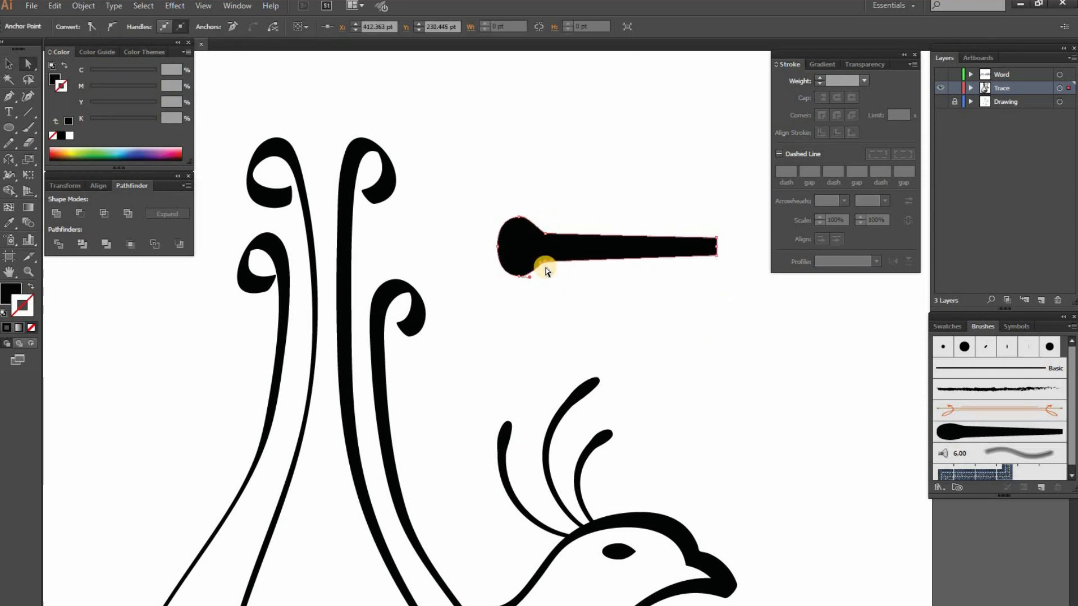
click(582, 293)
Create a second art brush from the narrowed shape with a width of 20% and the Tints colorization method
click(647, 249)
click(1070, 327)
click(1010, 331)
click(336, 218)
click(359, 282)
double_click(892, 236)
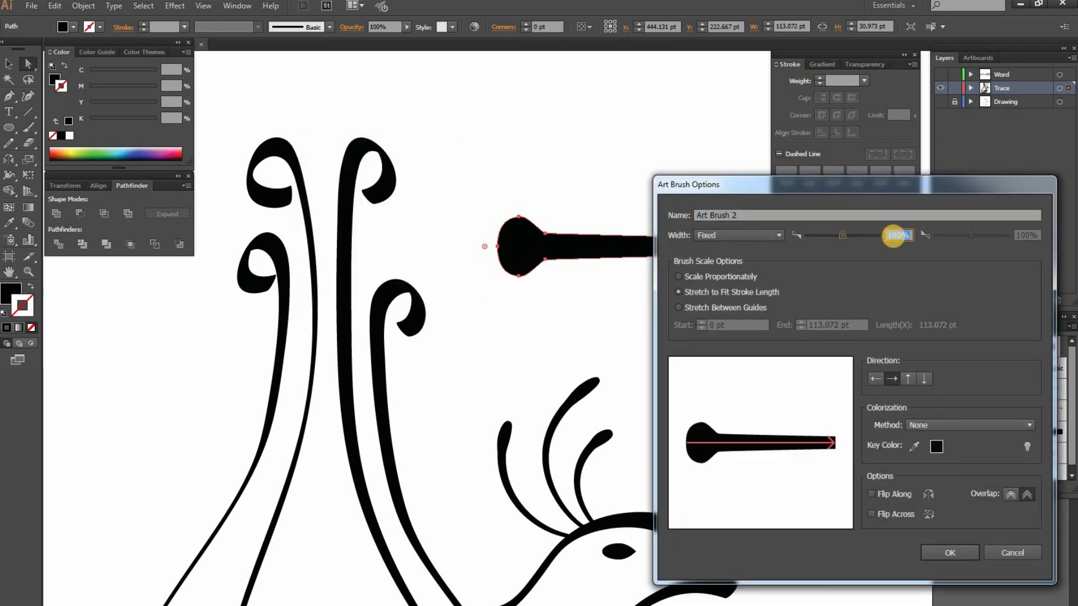
text(20)
click(967, 427)
click(949, 452)
click(950, 553)
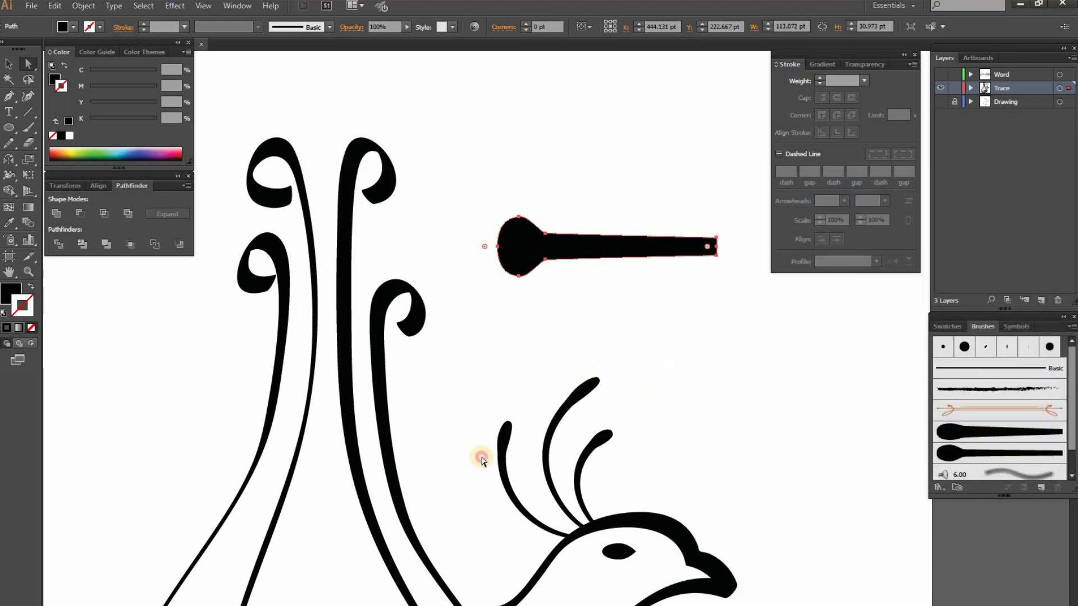
Apply Art Brush 2 to the three crest feathers and enable Flip Along for the existing strokes
drag(633, 390, 491, 494)
click(956, 452)
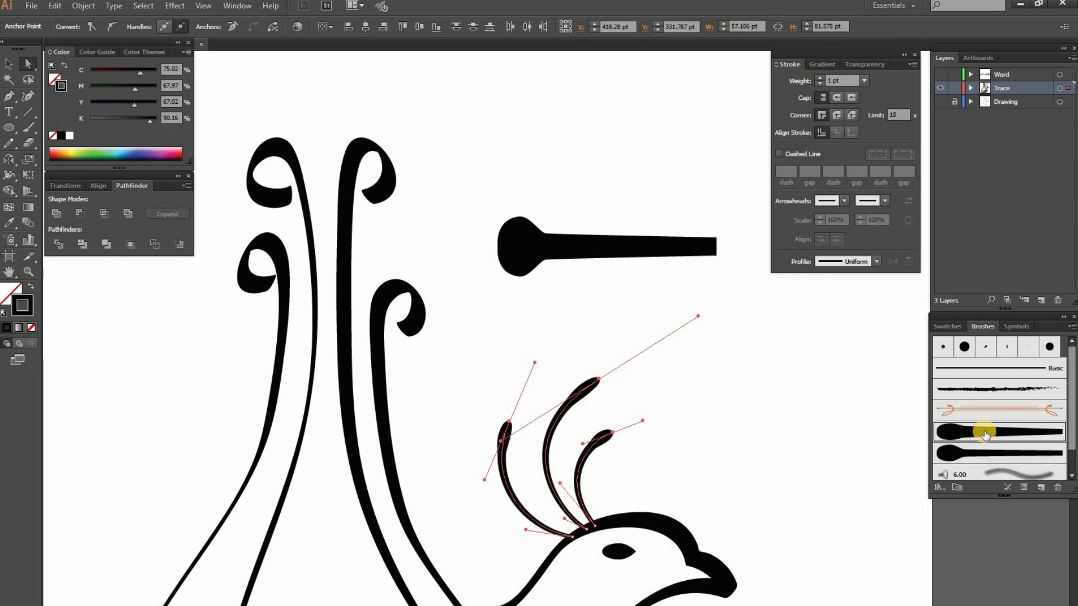
double_click(975, 453)
click(873, 495)
click(968, 554)
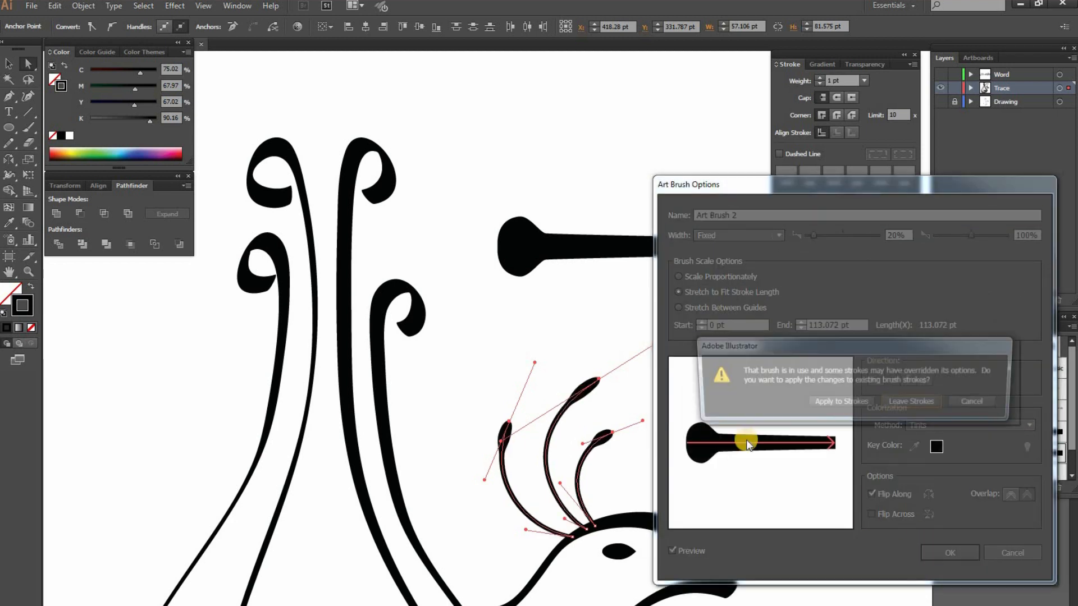
click(708, 394)
Hide the panels and delete the tapered shape used to make the brushes
key(Tab)
drag(501, 507, 554, 475)
key(ctrl+minus)
key(ctrl+minus)
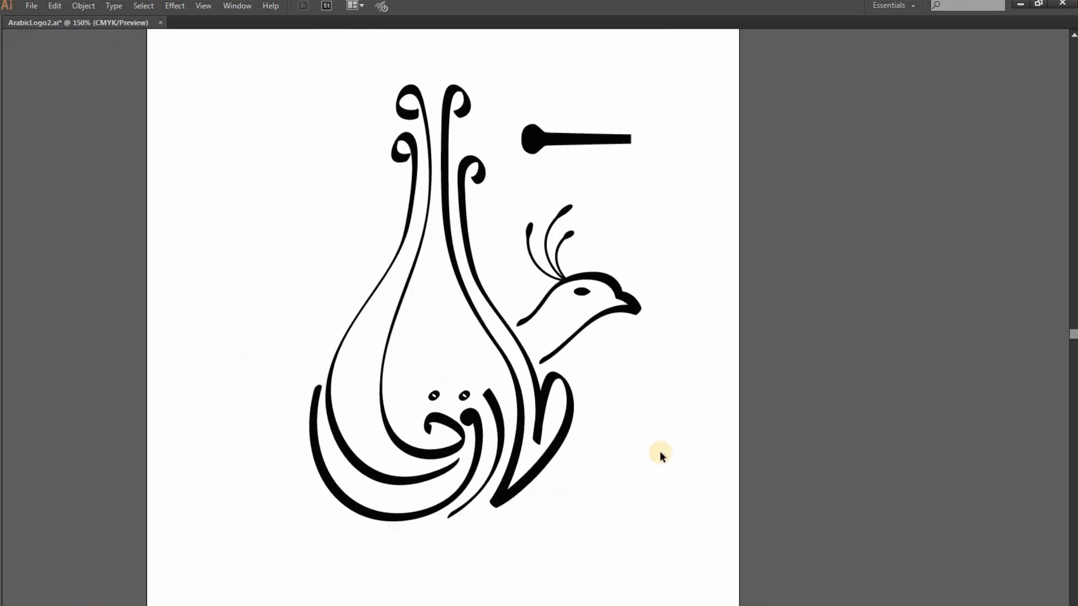
key(Delete)
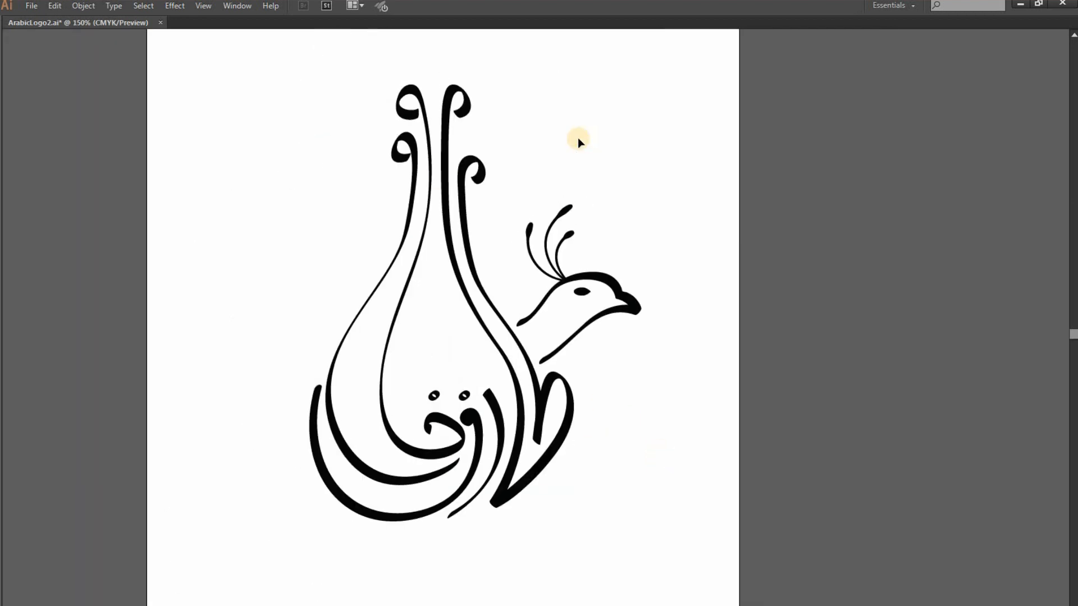
Select the upper outline of the bird's head and apply the 3 pt. Oval calligraphic brush to it
key(ctrl+plus)
key(ctrl+plus)
click(373, 327)
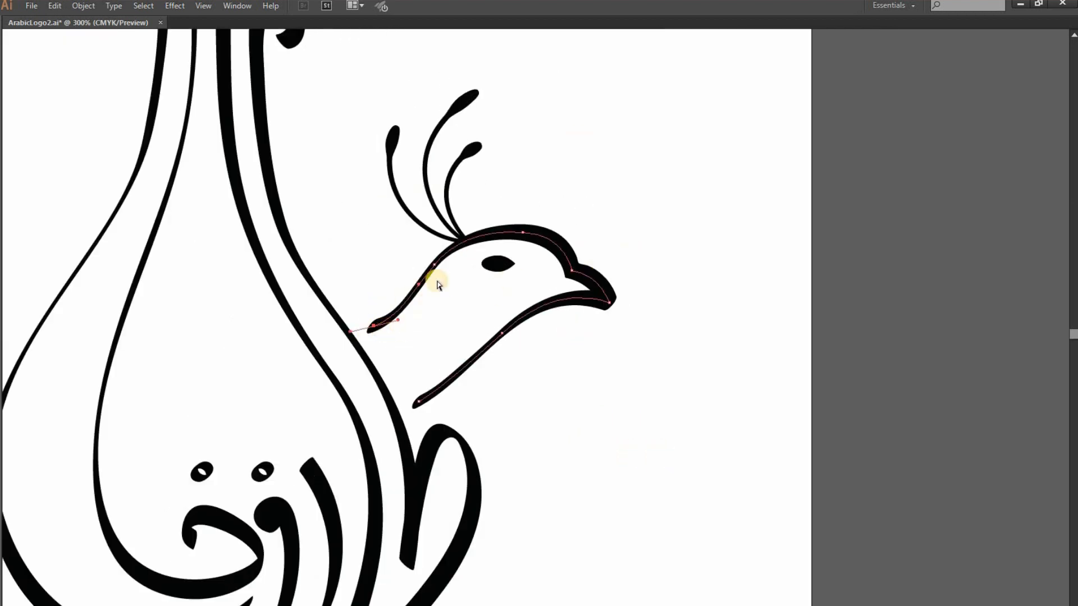
shift+click(521, 233)
shift+click(571, 271)
key(ctrl+x)
key(ctrl+z)
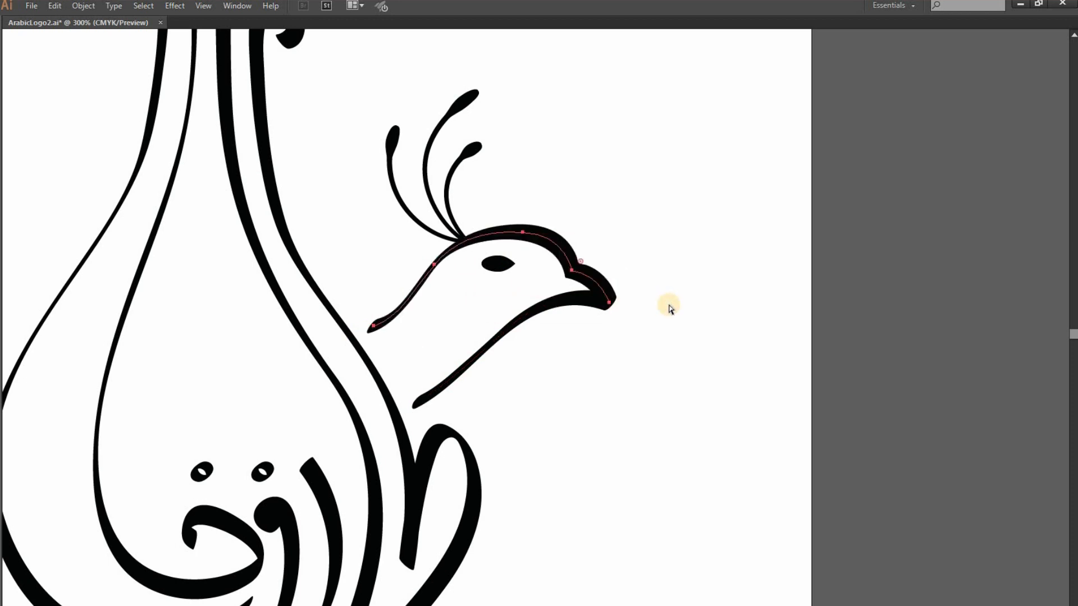
key(a)
key(Tab)
click(1006, 353)
click(983, 354)
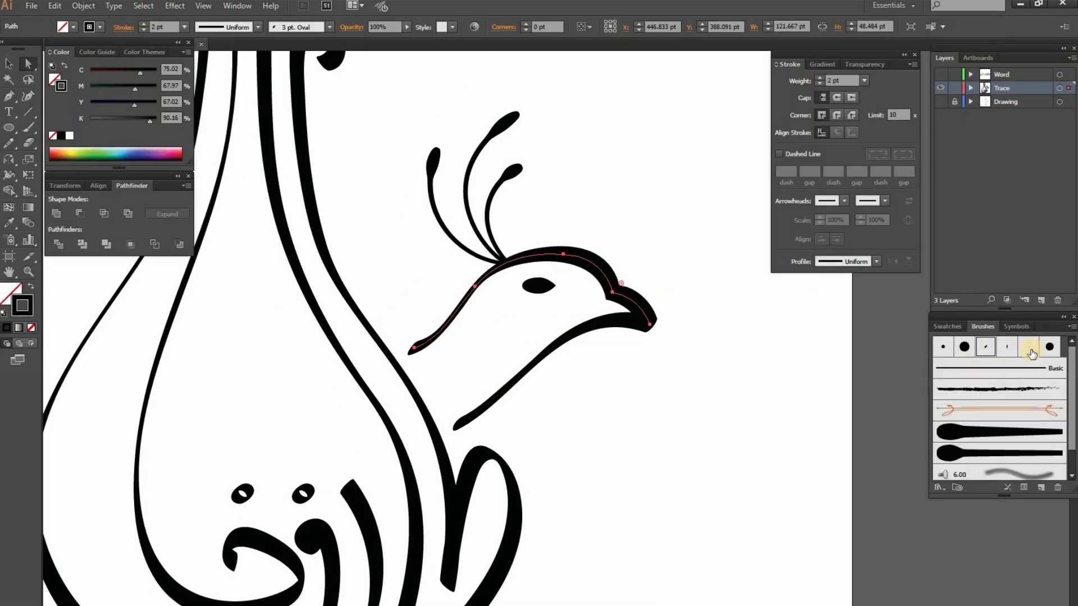
click(811, 360)
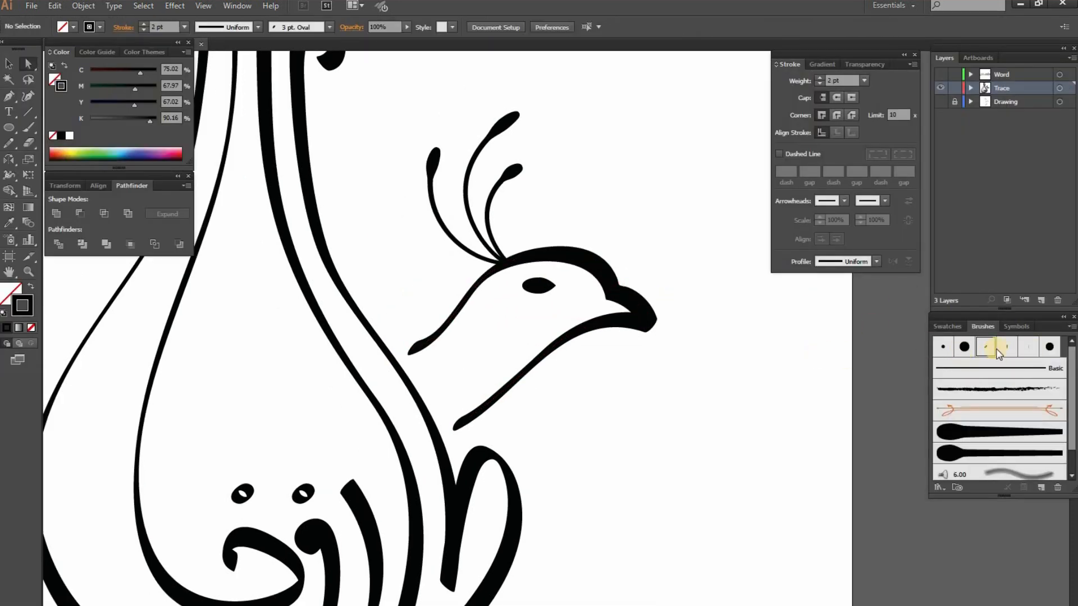
Try another calligraphic brush on the upper outline of the bird's head
click(586, 261)
double_click(966, 347)
drag(767, 278, 784, 292)
click(964, 412)
key(ctrl+z)
click(826, 339)
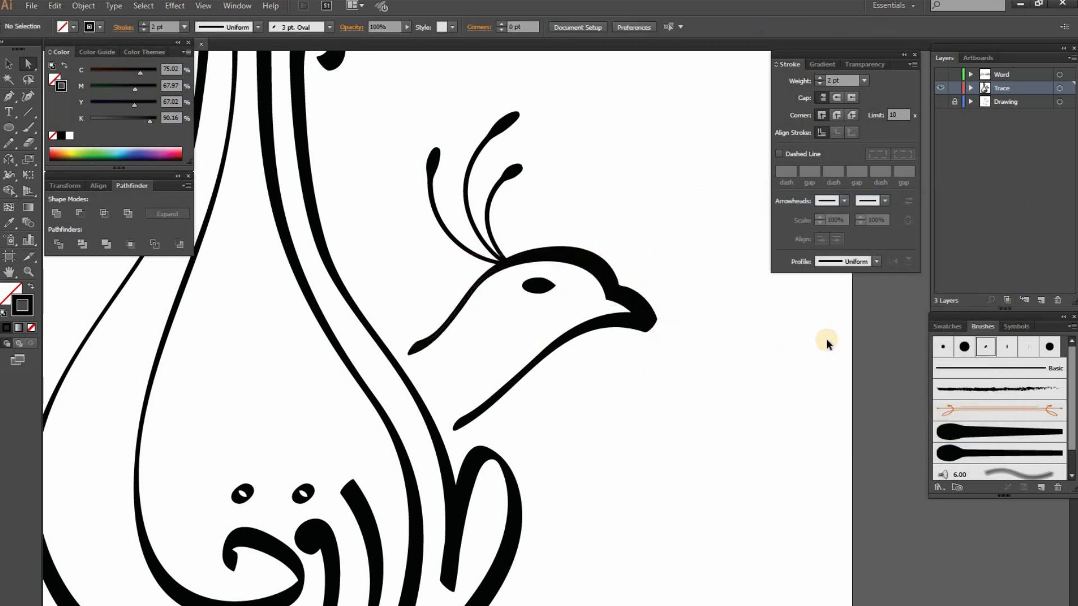
key(ctrl+z)
click(797, 341)
Examine the stroke weights and lettering curves across the whole bird logo
scroll(708, 336, down, 2)
drag(560, 269, 785, 247)
scroll(508, 281, down, 1)
drag(508, 281, 425, 261)
drag(335, 115, 431, 281)
click(565, 359)
key(ctrl+1)
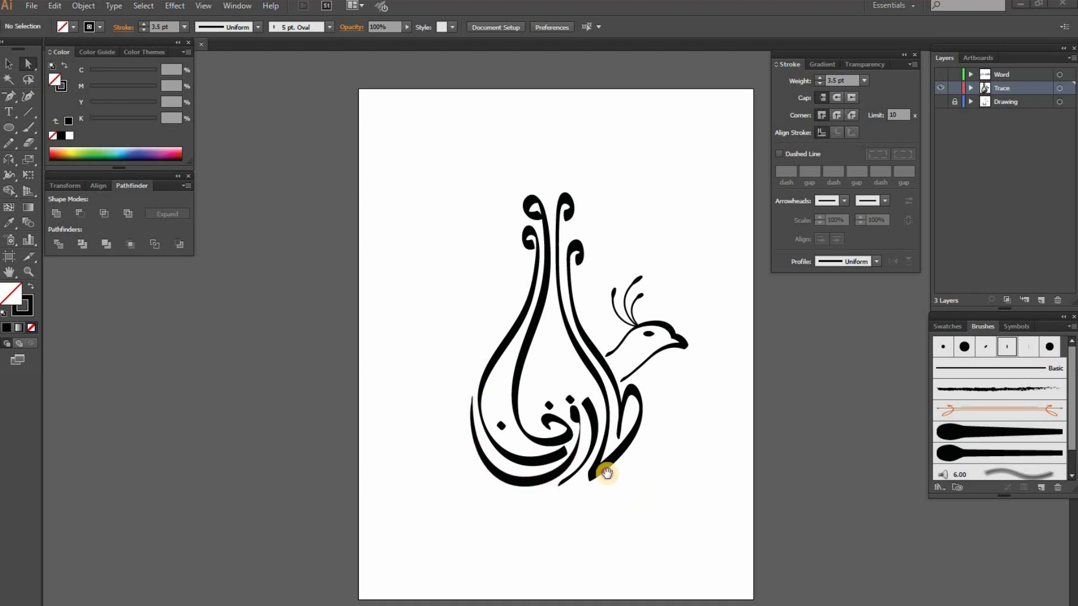
drag(677, 403, 628, 399)
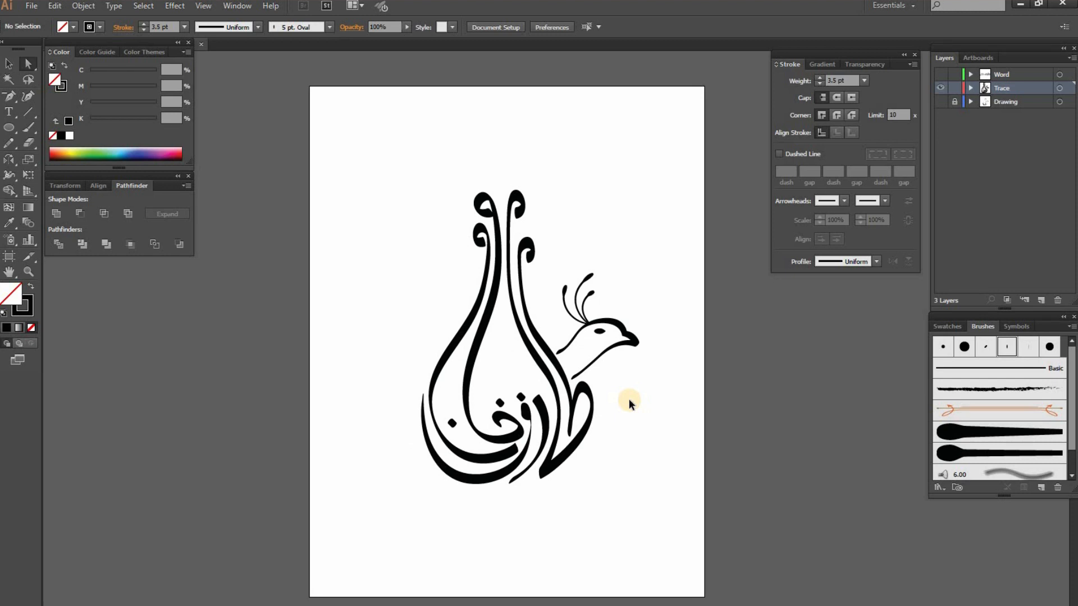
Copy all the traced artwork in place onto the Word layer, hiding the Trace layer and showing the Word layer
key(ctrl+a)
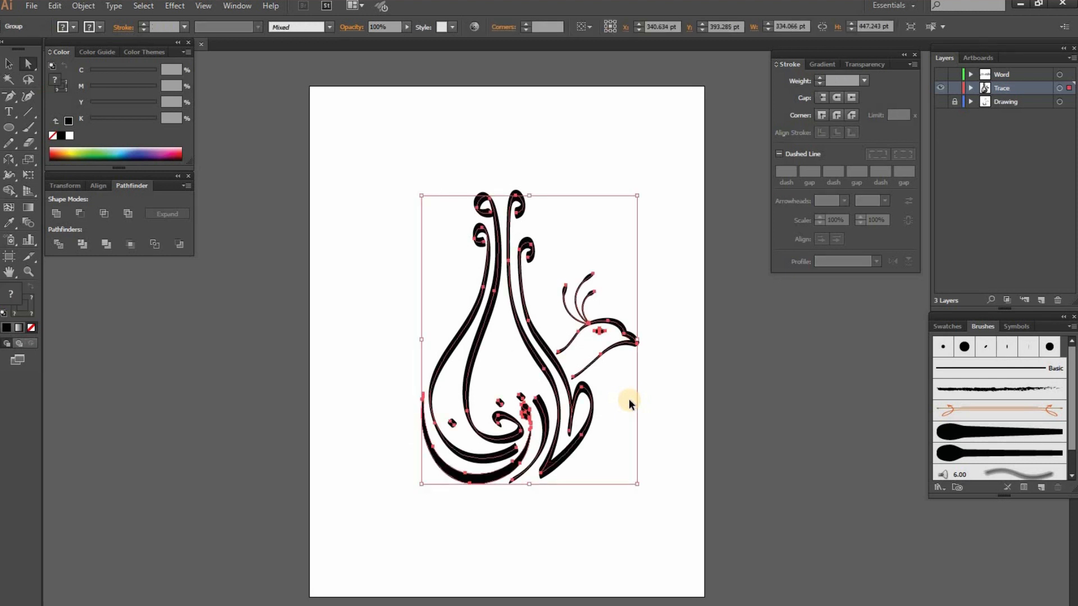
click(944, 88)
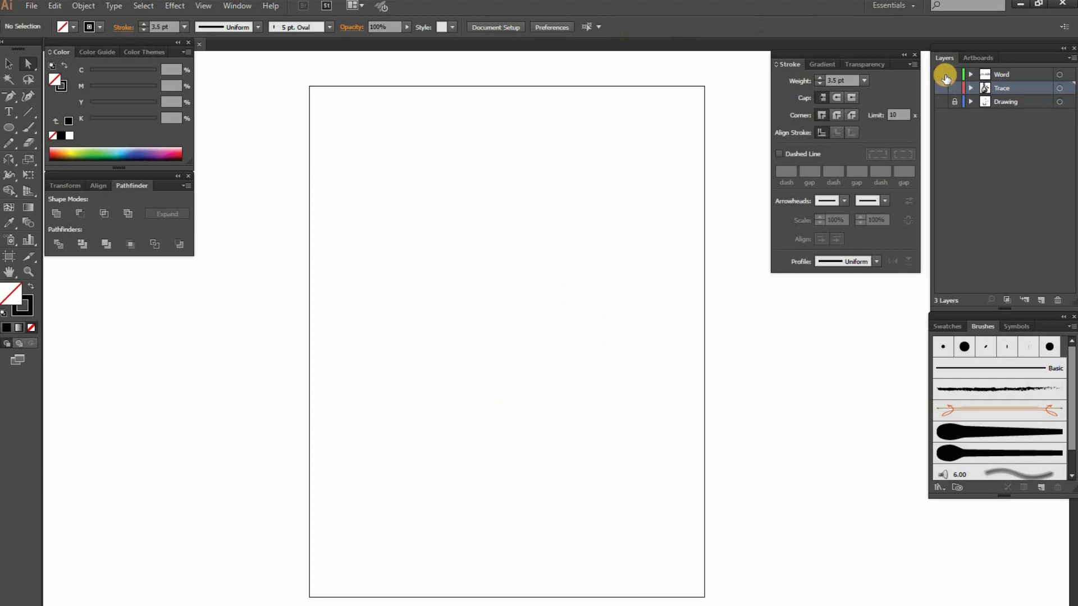
click(942, 75)
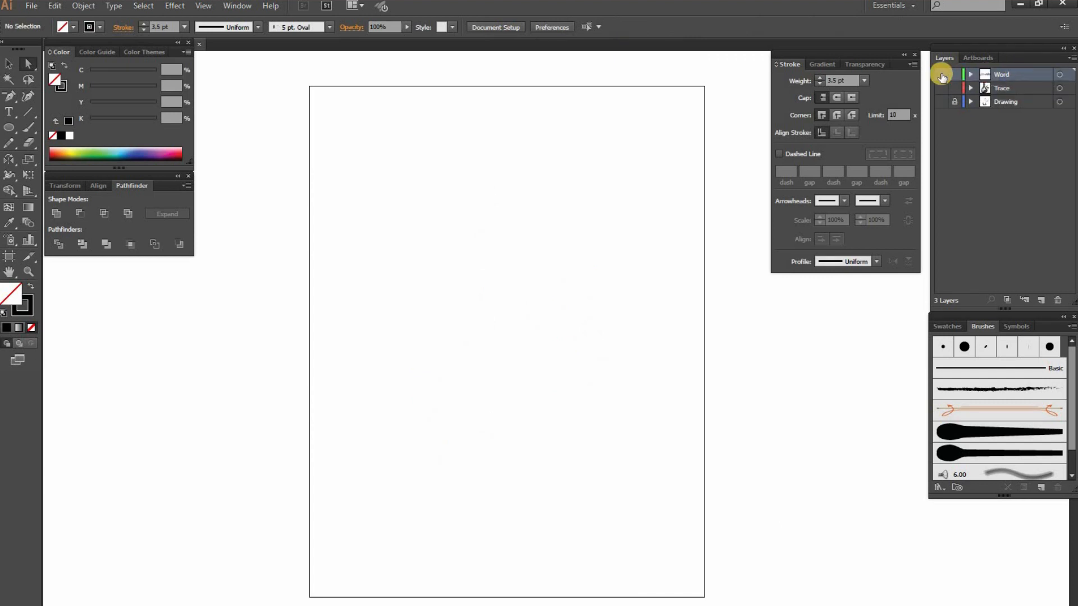
click(941, 76)
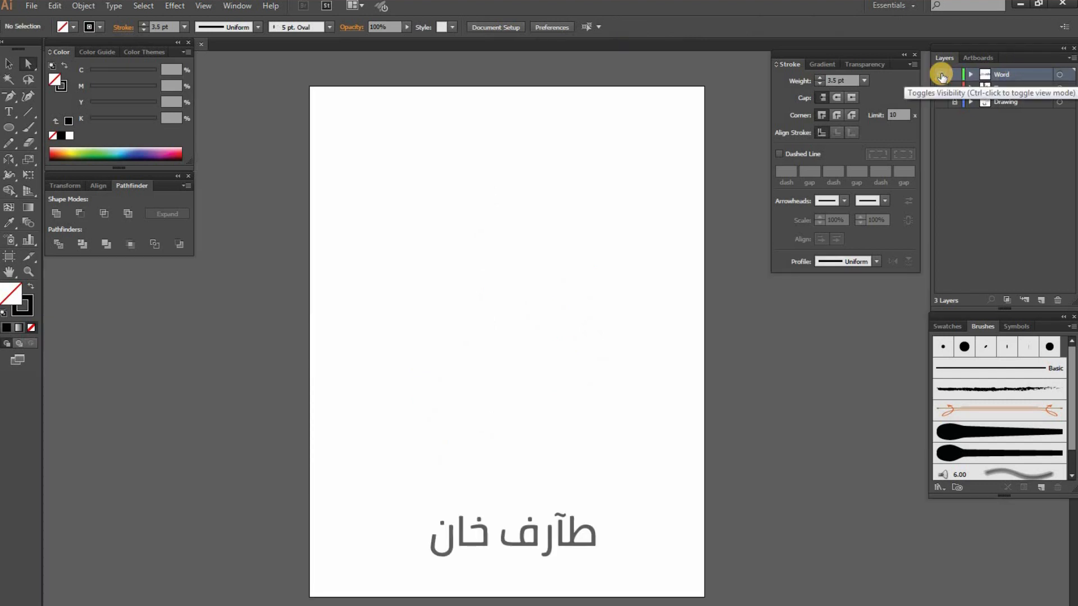
key(ctrl+alt+3)
Expand the appearance of the pasted brush strokes into filled shapes and check them in outline view
click(75, 7)
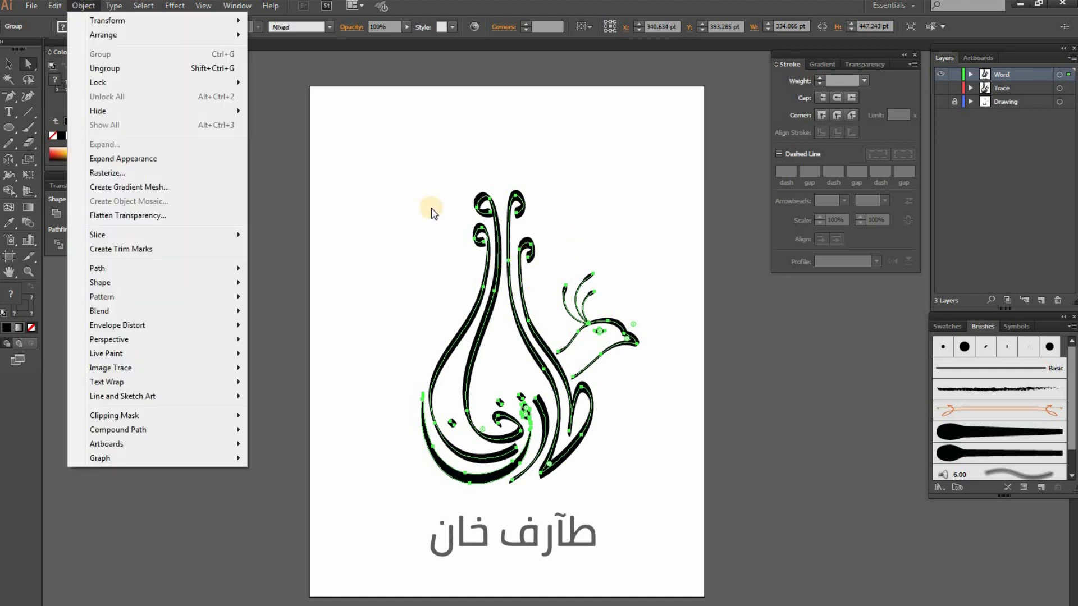
click(145, 161)
key(ctrl+y)
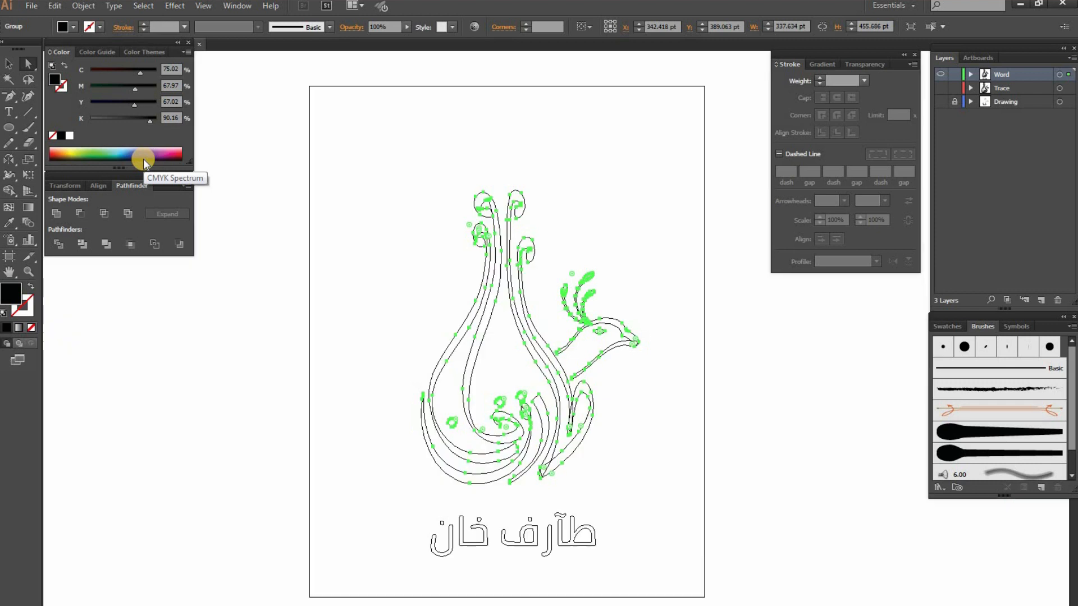
key(ctrl+y)
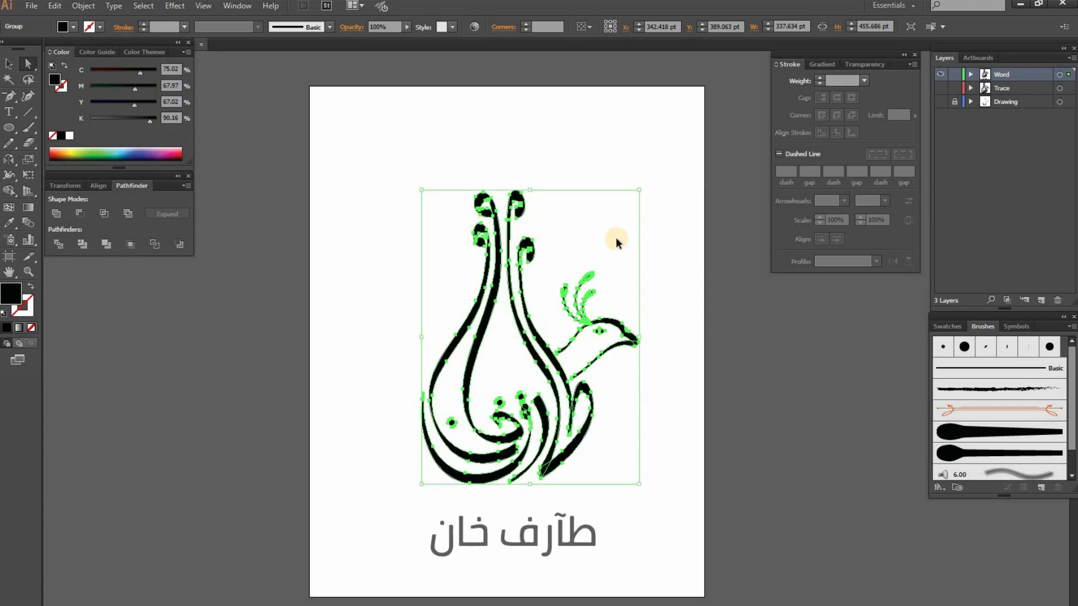
click(680, 270)
Reshape the lower end of the upper neck stroke by moving its bulging anchor and its direction handle
ctrl+click(608, 386)
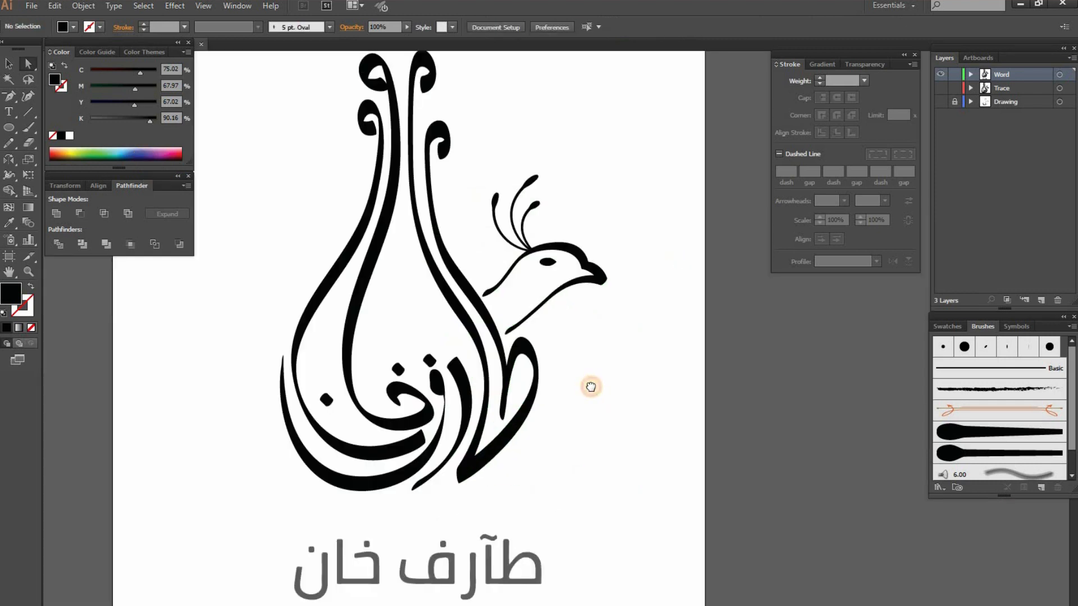
drag(590, 387, 630, 391)
drag(590, 500, 608, 409)
drag(324, 433, 666, 525)
click(667, 531)
drag(629, 383, 634, 441)
scroll(563, 320, up, 4)
click(564, 344)
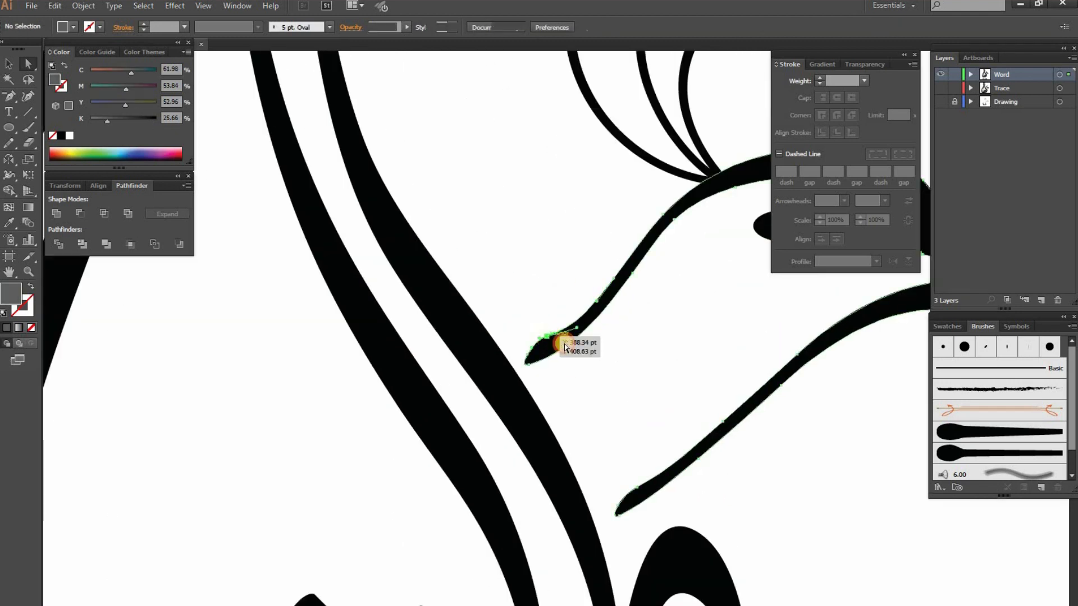
drag(545, 336, 553, 338)
drag(584, 329, 579, 324)
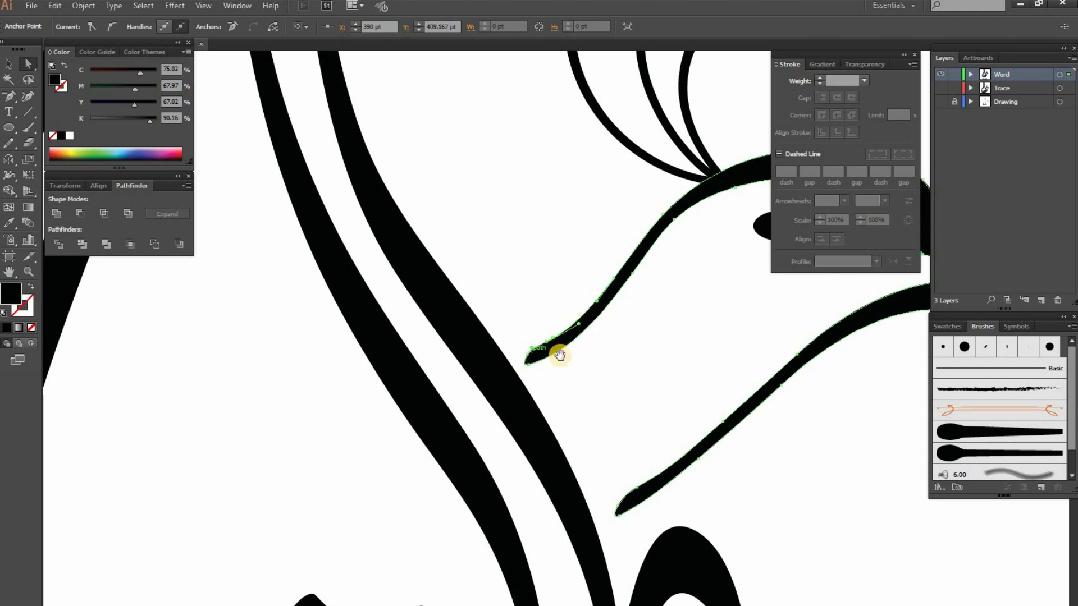
Delete the extra anchor at the upper neck stroke's tip and shift the neighbouring anchor to taper the end
scroll(540, 355, up, 2)
key(p)
click(456, 384)
key(a)
mouse_move(491, 360)
mouse_down()
mouse_move(481, 372)
mouse_move(510, 355)
mouse_up()
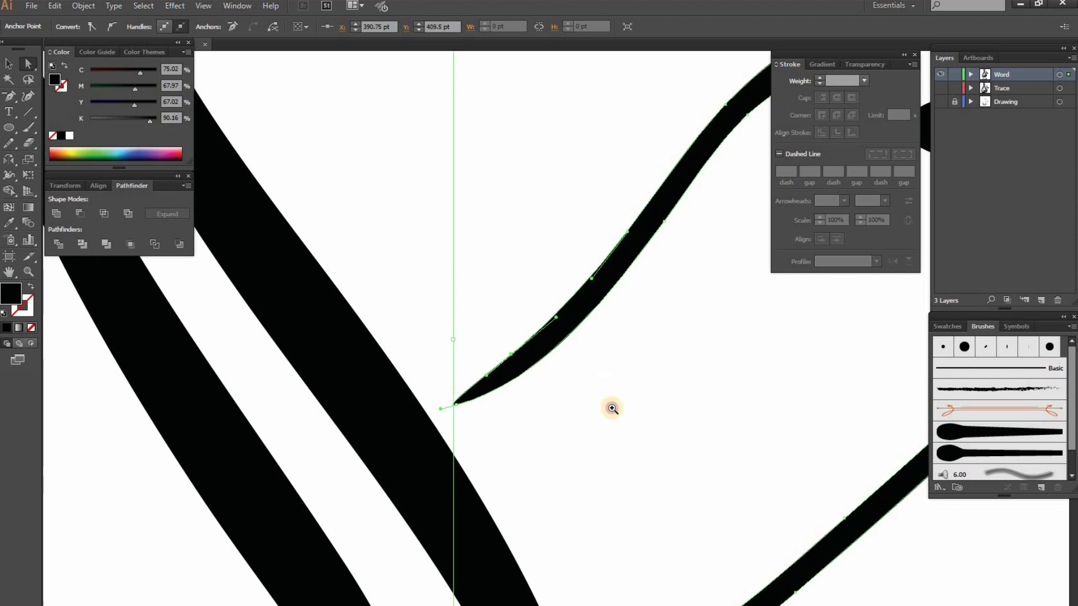
Remove the surplus anchors at the lower neck stroke's end and adjust the remaining anchor to taper the tip
click(612, 409)
scroll(612, 409, down, 2)
scroll(519, 414, up, 1)
click(477, 395)
key(minus)
click(448, 423)
click(471, 395)
click(645, 344)
click(472, 394)
click(646, 343)
key(a)
drag(555, 365, 537, 362)
click(559, 388)
Inspect the refined neck ends and the complete logo with all its outlines selected
scroll(558, 387, down, 5)
drag(485, 336, 556, 343)
scroll(556, 343, down, 1)
drag(560, 489, 588, 510)
click(661, 470)
key(ctrl+a)
click(661, 471)
scroll(661, 471, down, 1)
drag(662, 470, 613, 449)
Select the entire bird logo and fill it with dark blue
key(v)
drag(337, 114, 603, 444)
click(11, 292)
double_click(12, 294)
drag(498, 205, 503, 230)
click(683, 150)
Fill the Arabic lettering below the bird with golden yellow (C 0.26, M 24.72, Y 100, K 0)
ctrl+click(638, 391)
double_click(10, 292)
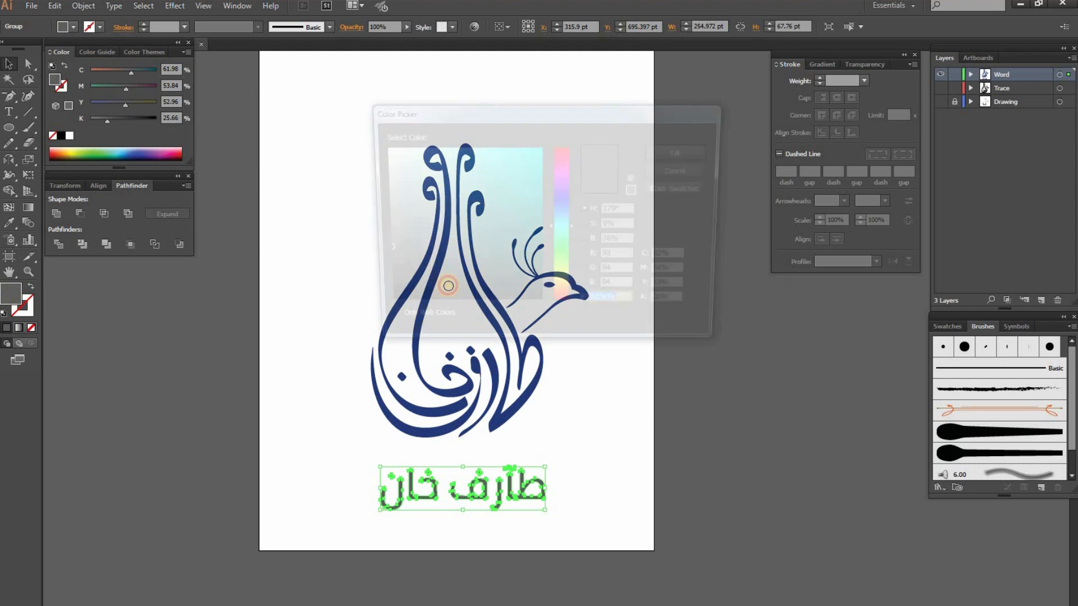
drag(564, 297, 565, 287)
drag(533, 180, 571, 145)
click(683, 151)
drag(607, 408, 591, 425)
click(592, 426)
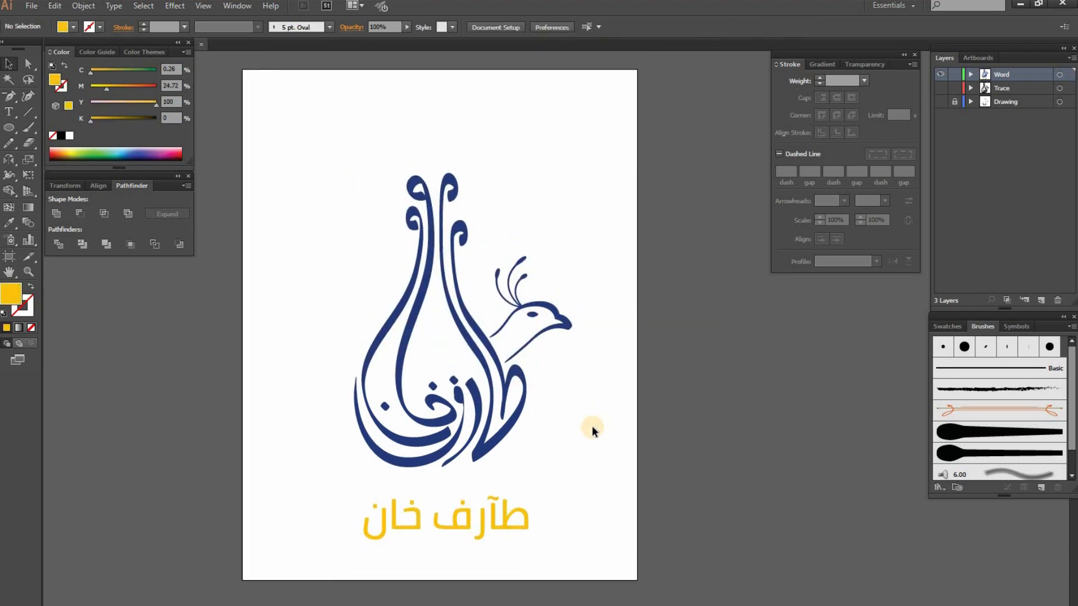
Move the bird logo and the Arabic lettering together upward to centre them vertically on the artboard
key(ctrl+a)
click(591, 426)
drag(501, 419, 502, 380)
click(591, 456)
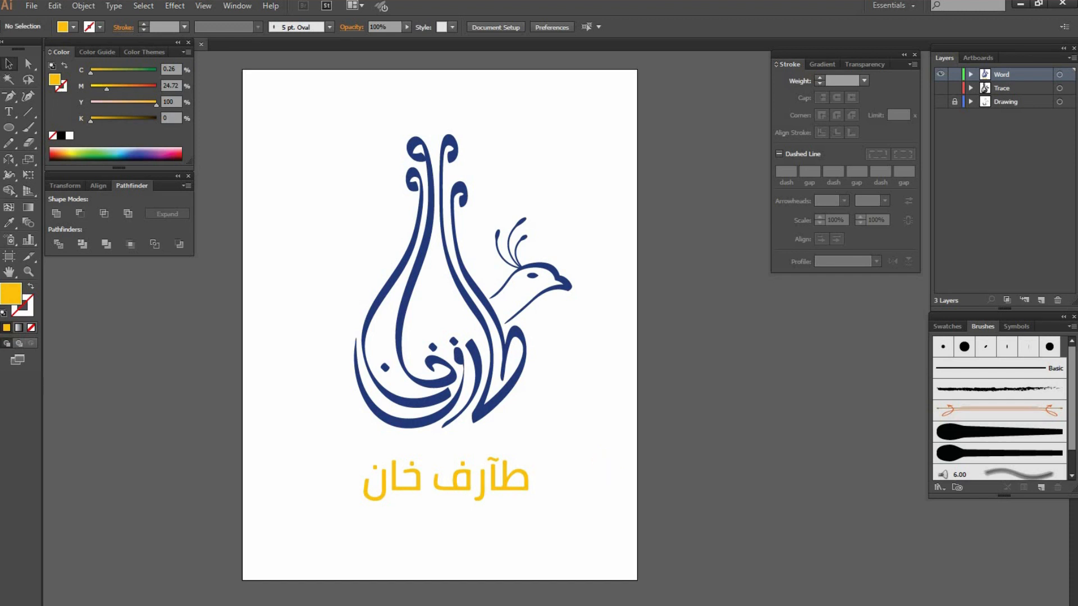
Fit the artboard in the window and save the logo file
key(ctrl+0)
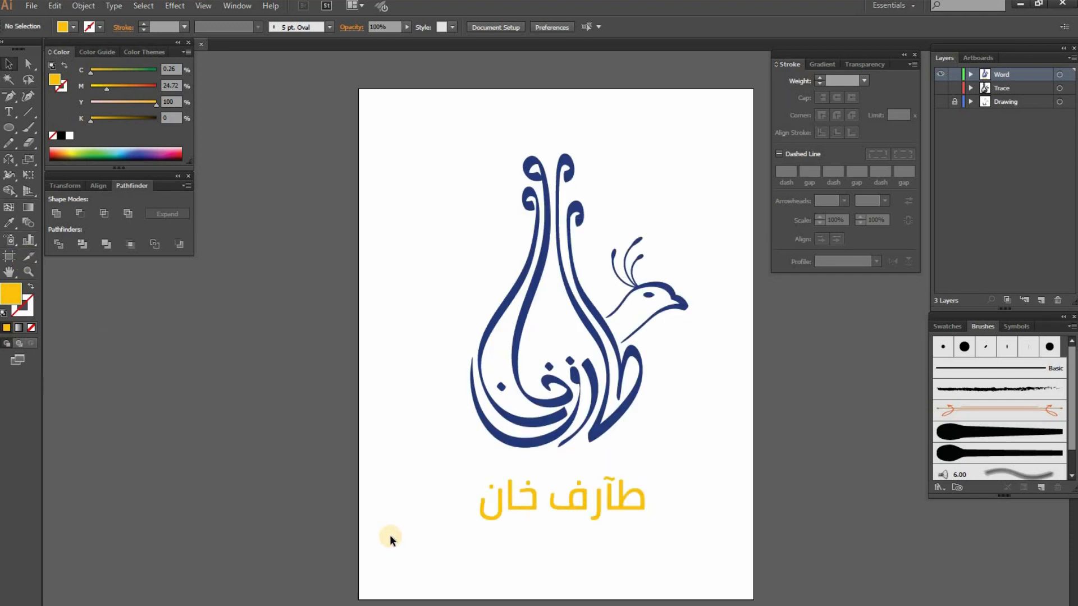
click(31, 5)
click(65, 108)
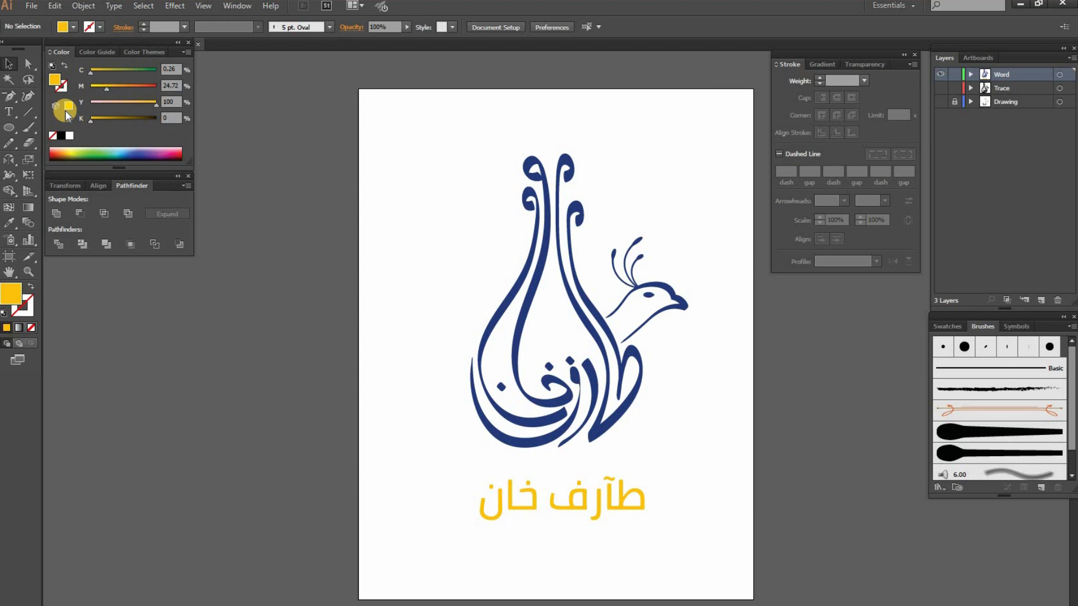